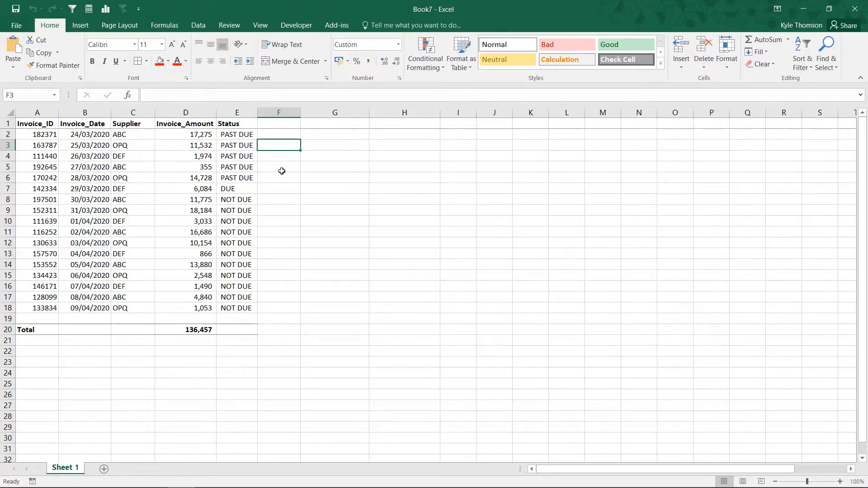
Create an Equal To conditional formatting rule on the whole Status column that matches the text "past due".
left_click(237, 112)
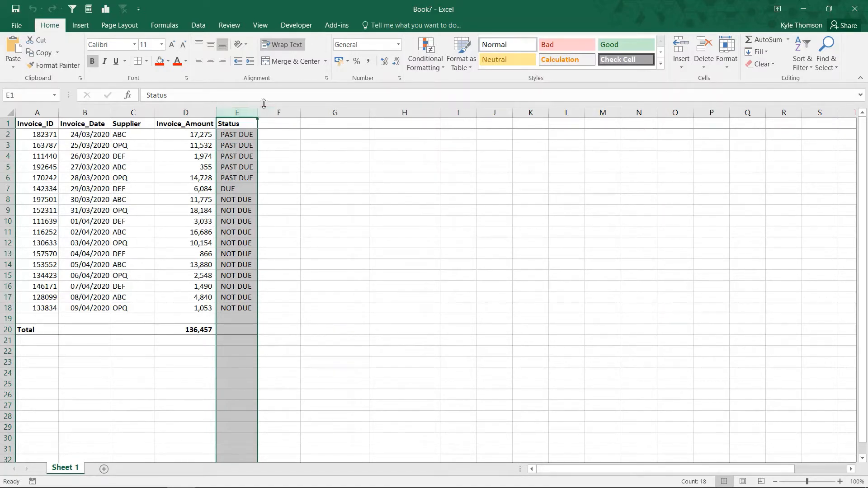
left_click(432, 62)
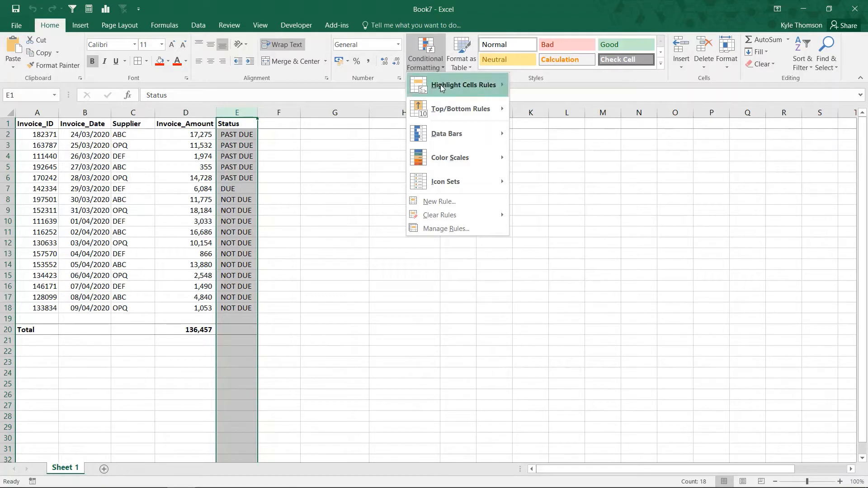
mouse_move(441, 86)
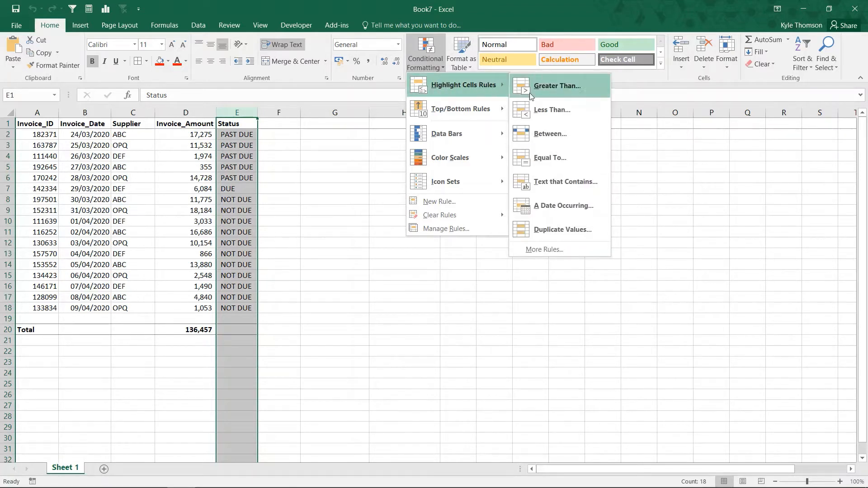
left_click(563, 166)
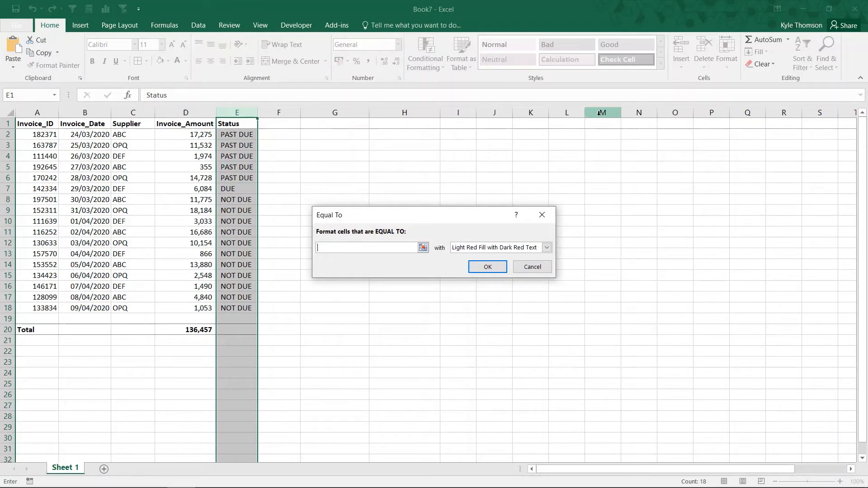
type("past due")
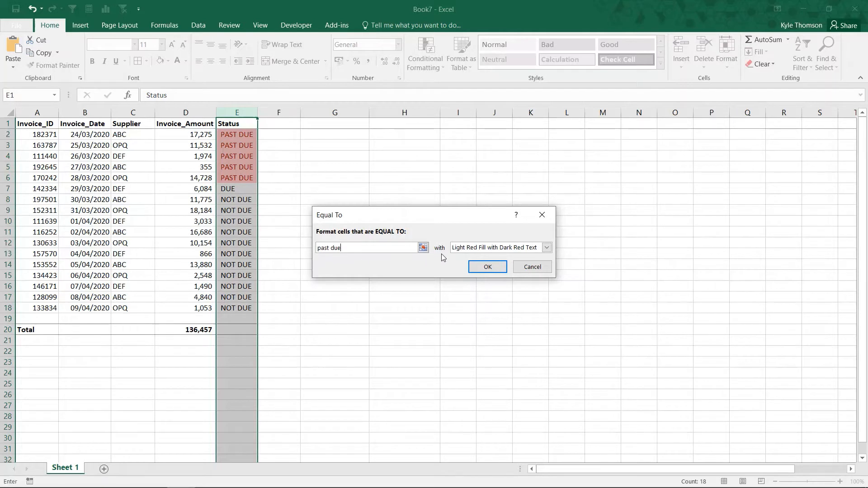
Try the yellow, green and light red preset formats on the past due rule, returning to Light Red Fill with Dark Red Text.
left_click(465, 252)
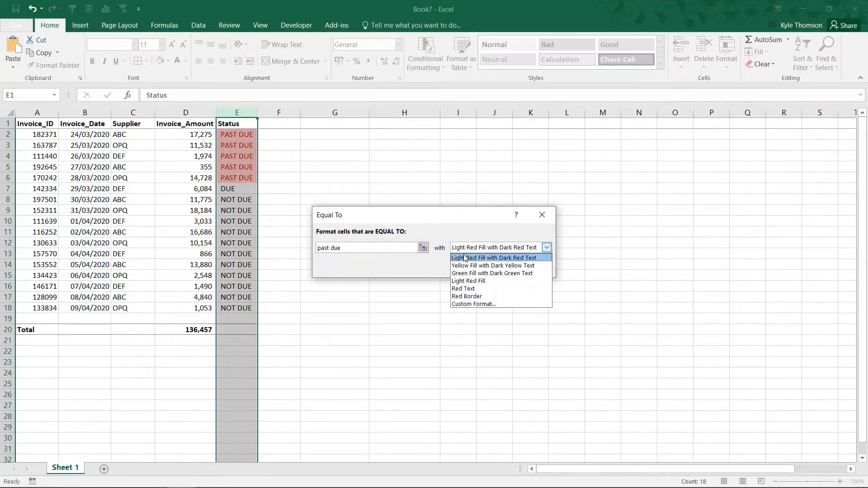
left_click(465, 262)
left_click(464, 249)
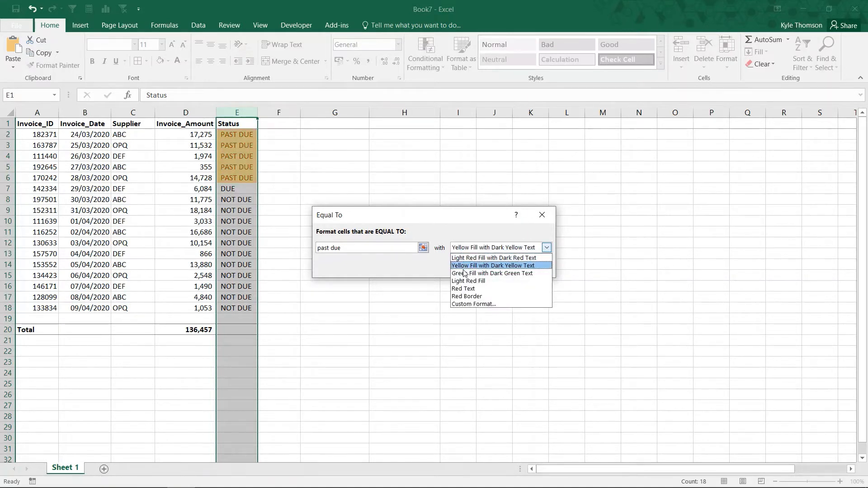
left_click(466, 272)
left_click(464, 250)
left_click(470, 284)
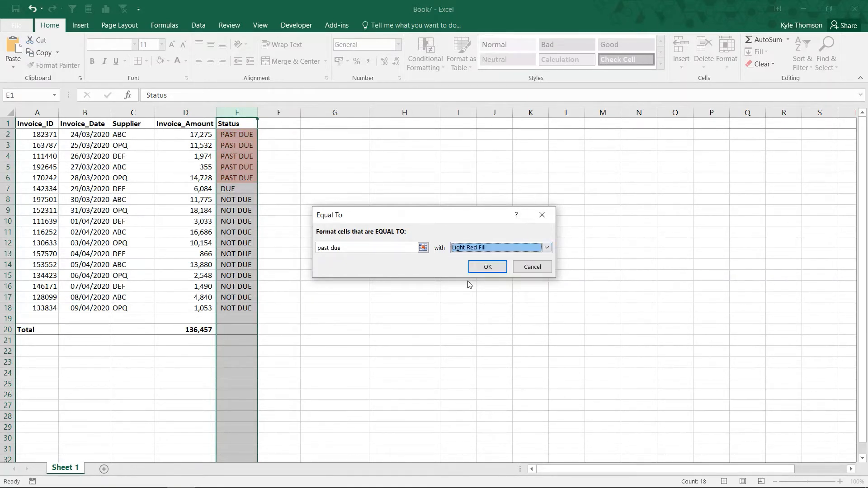
left_click(466, 252)
left_click(465, 256)
Give the past due rule a custom format with a bright red fill and white font, and apply it.
left_click(466, 252)
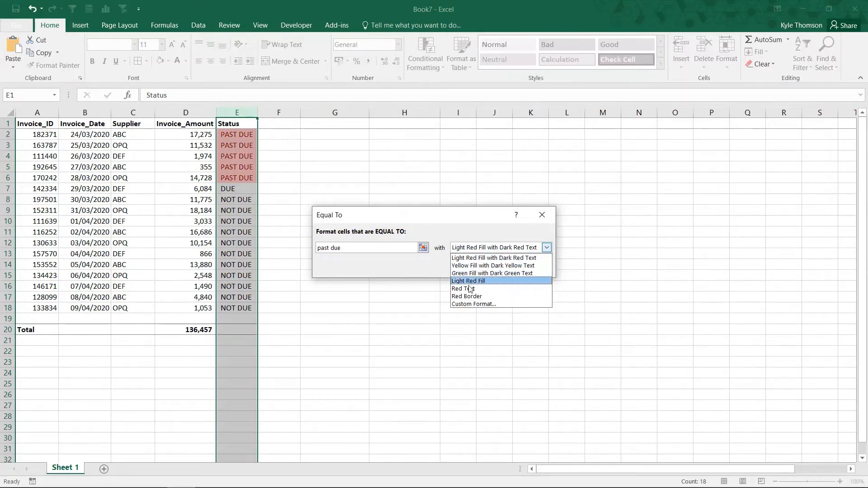
left_click(472, 304)
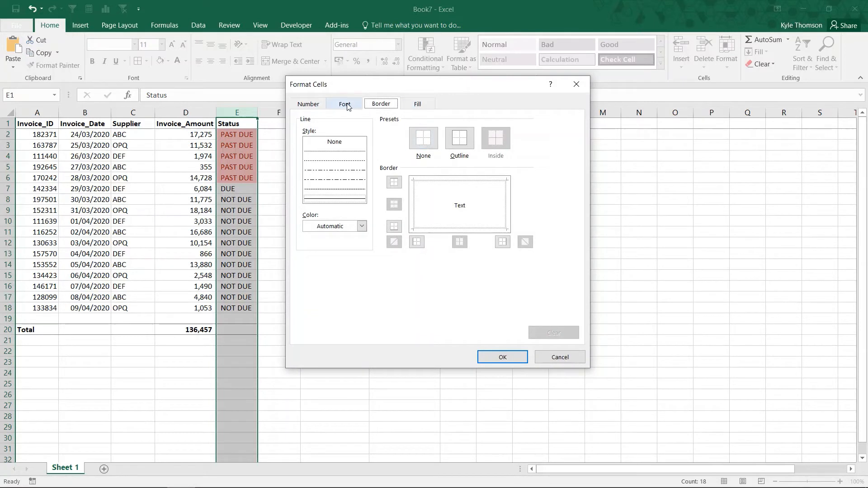
left_click(415, 105)
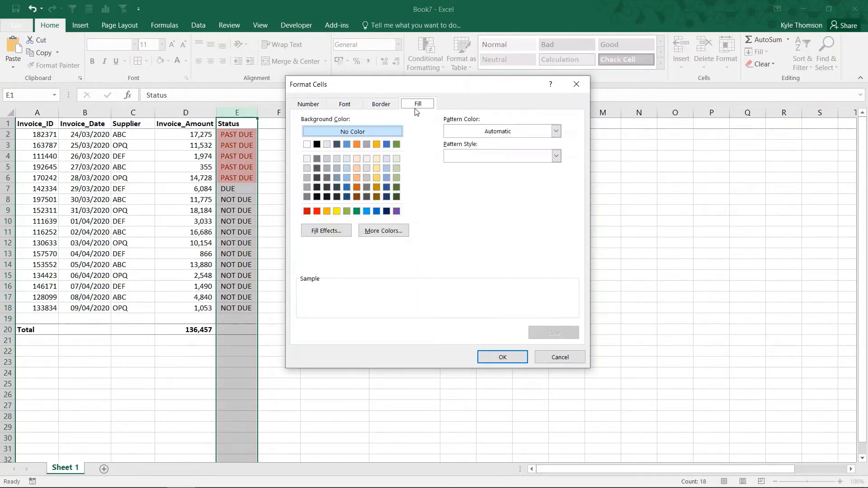
left_click(317, 211)
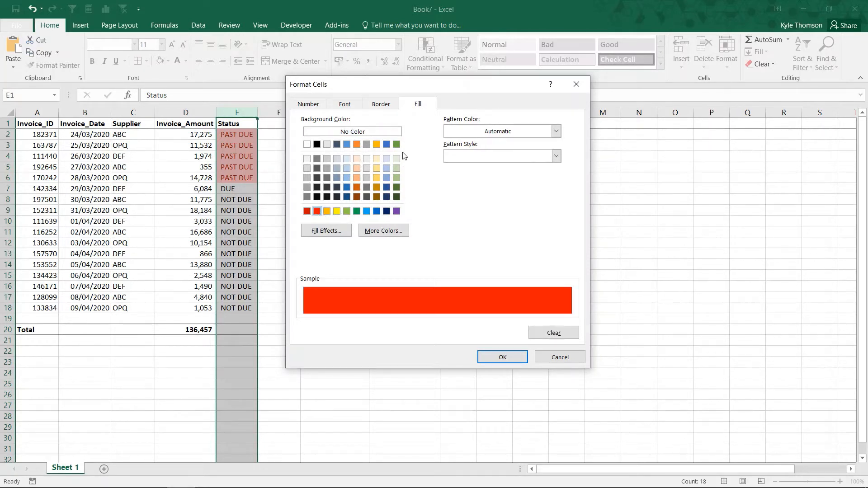
left_click(344, 104)
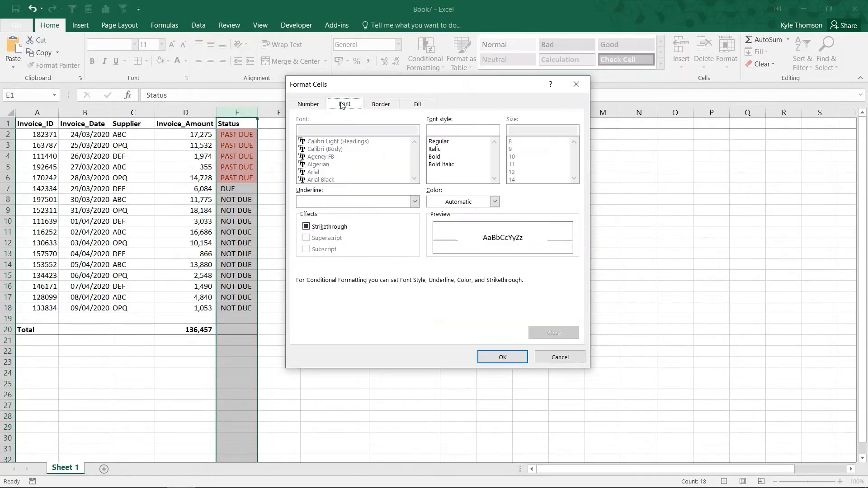
left_click(447, 201)
left_click(431, 237)
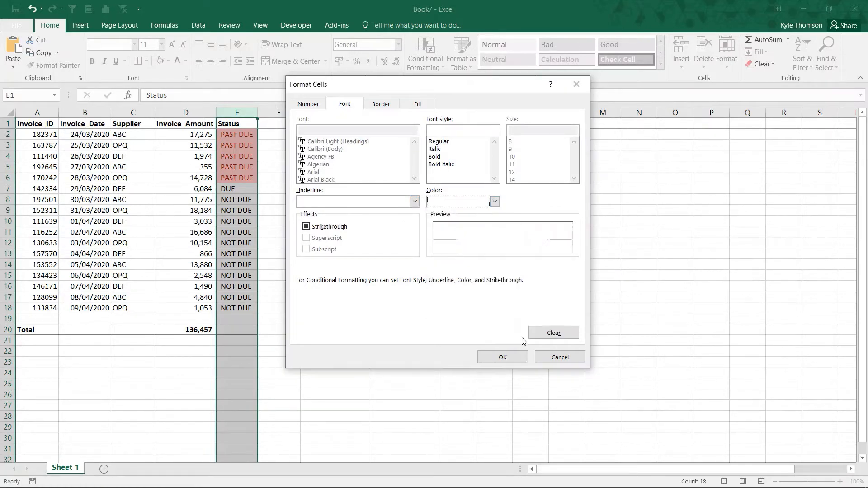
left_click(501, 356)
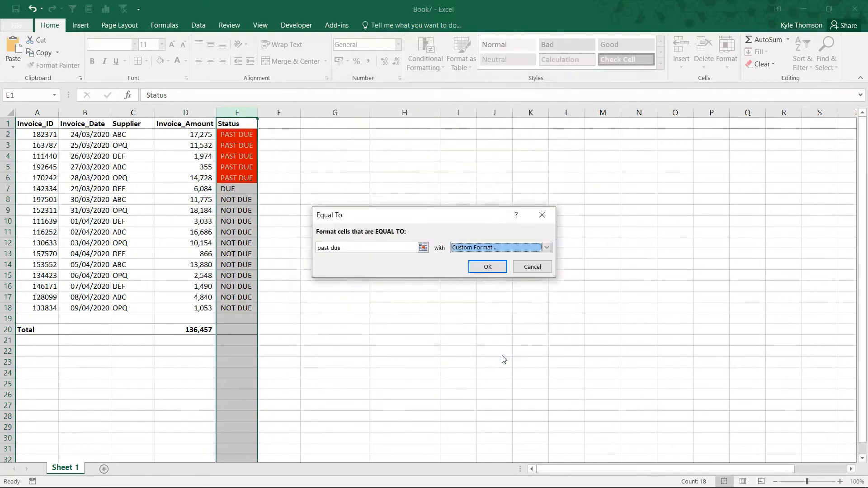
left_click(486, 269)
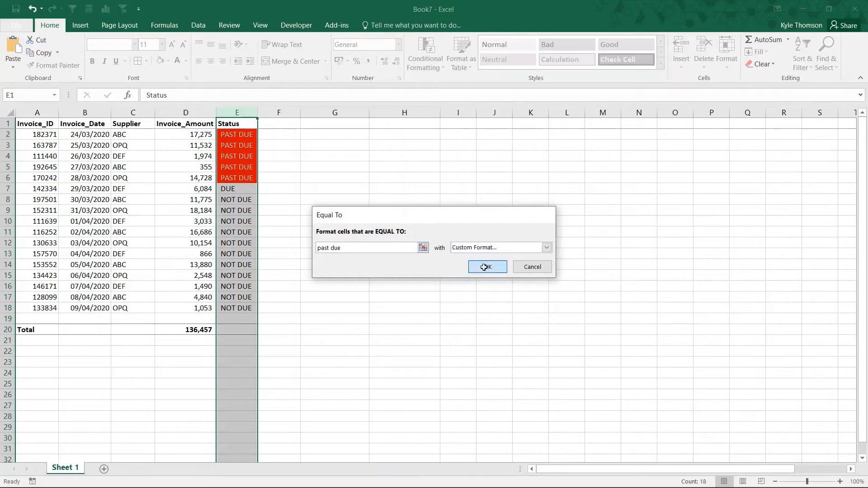
Test the rule by entering Due in cell E5, and restore that cell's status formula by filling down from E4.
left_click(275, 163)
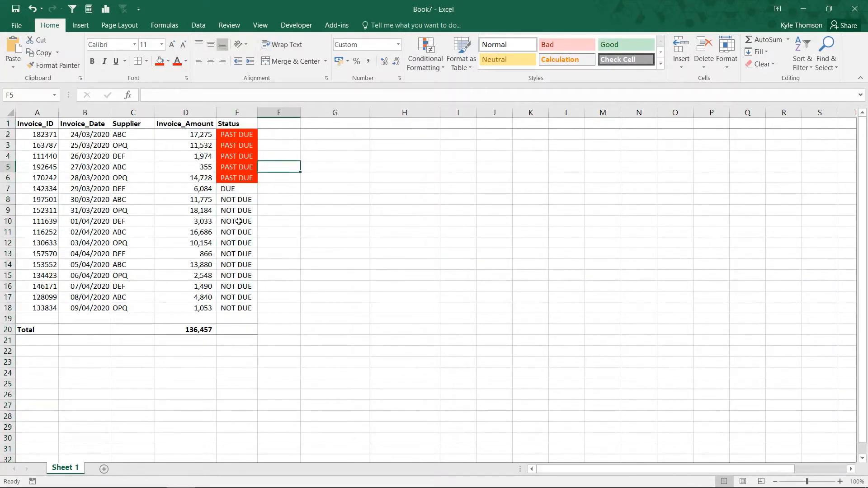
left_click_drag(239, 136, 242, 179)
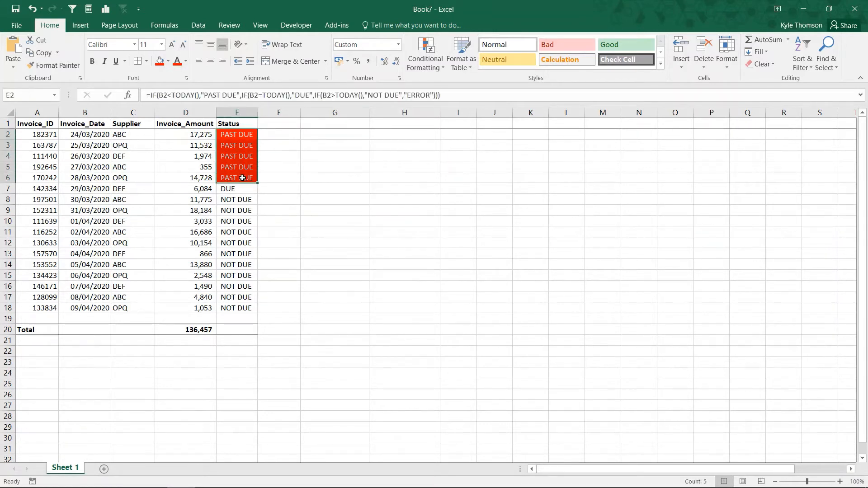
left_click(94, 167)
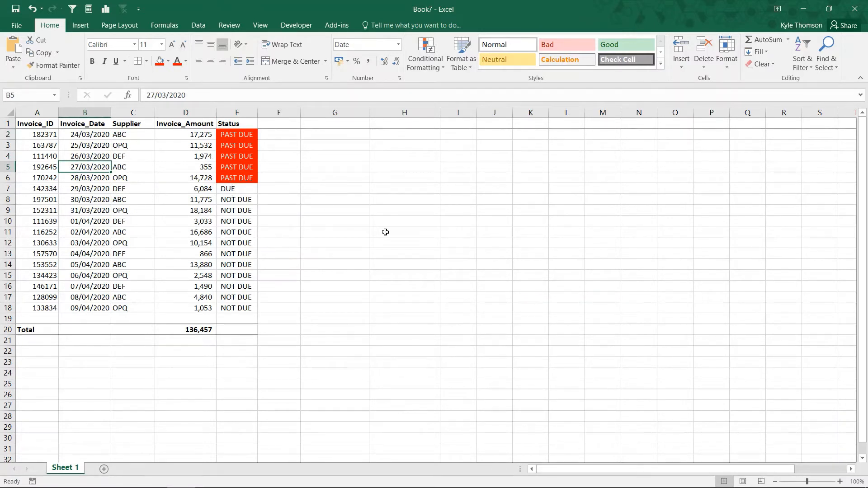
key("Right")
key("Right")
key("Right")
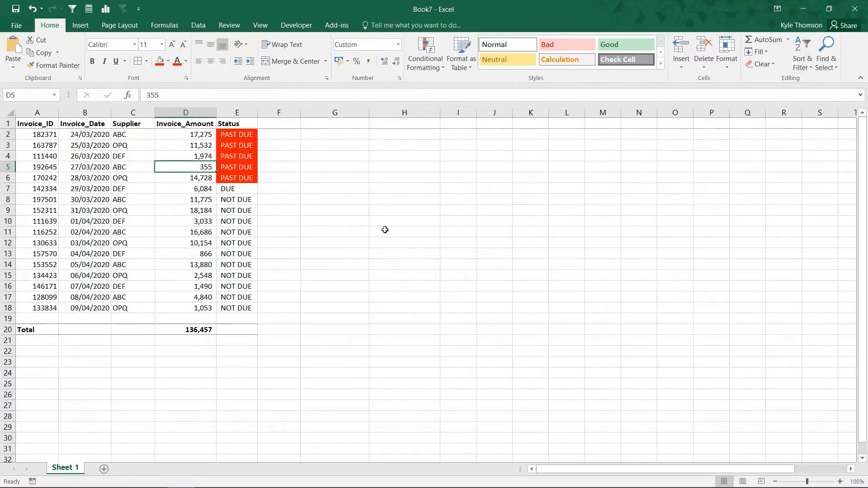
type("Due")
key("ctrl+Return")
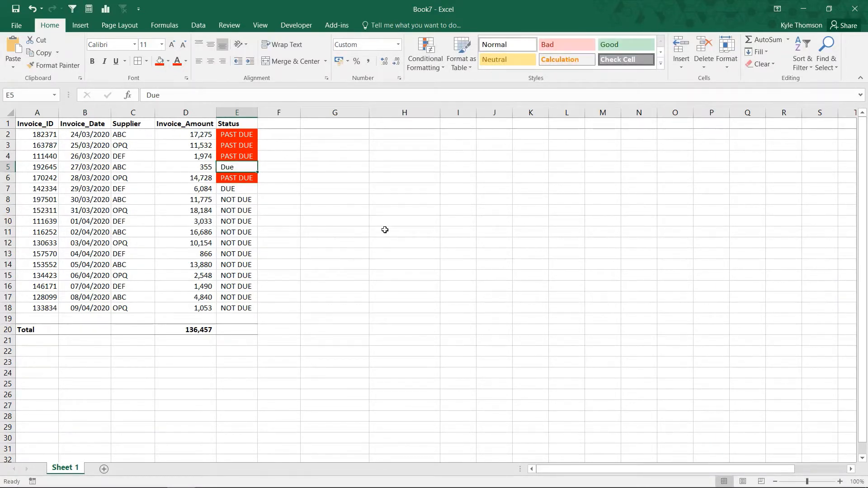
left_click_drag(253, 157, 258, 174)
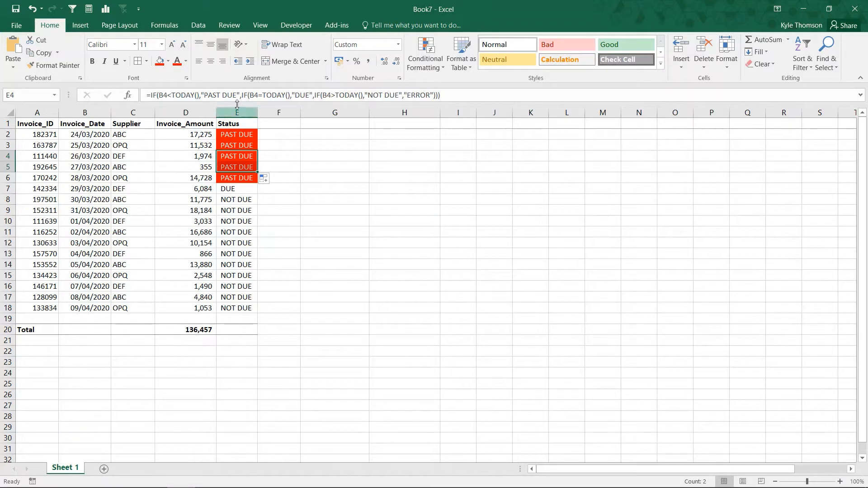
Create a second Equal To conditional formatting rule on the whole Status column that matches the text "DUE".
left_click(226, 110)
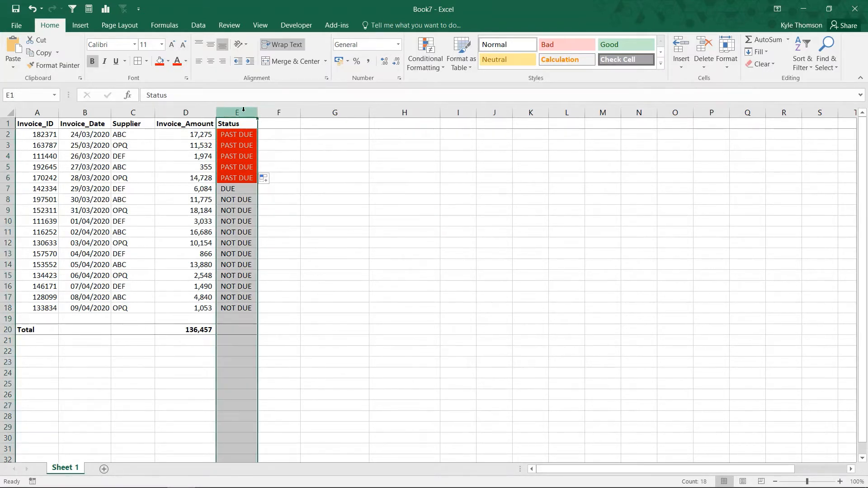
left_click(431, 52)
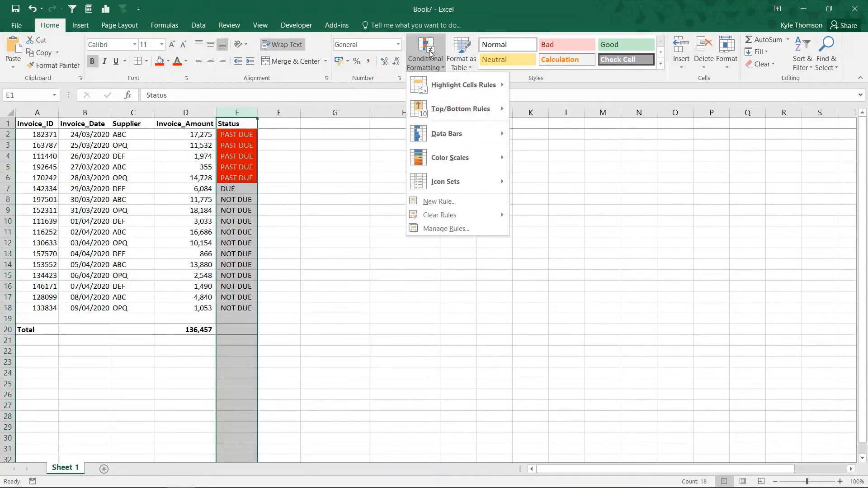
mouse_move(439, 86)
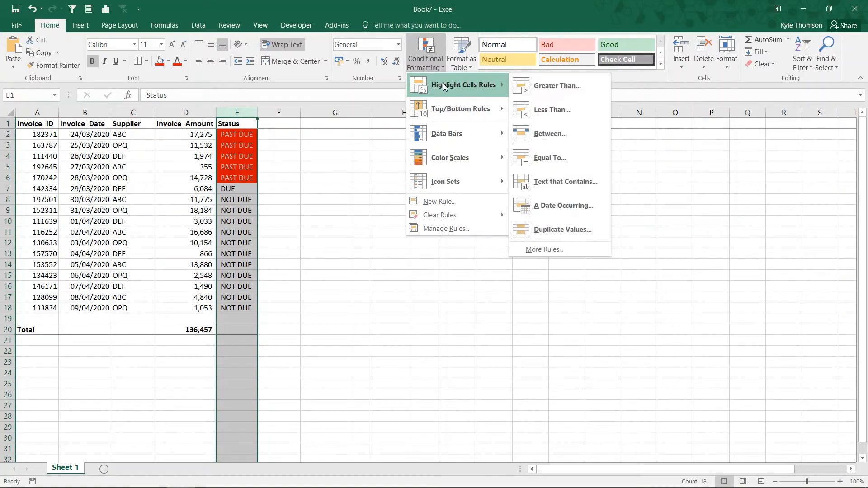
left_click(560, 157)
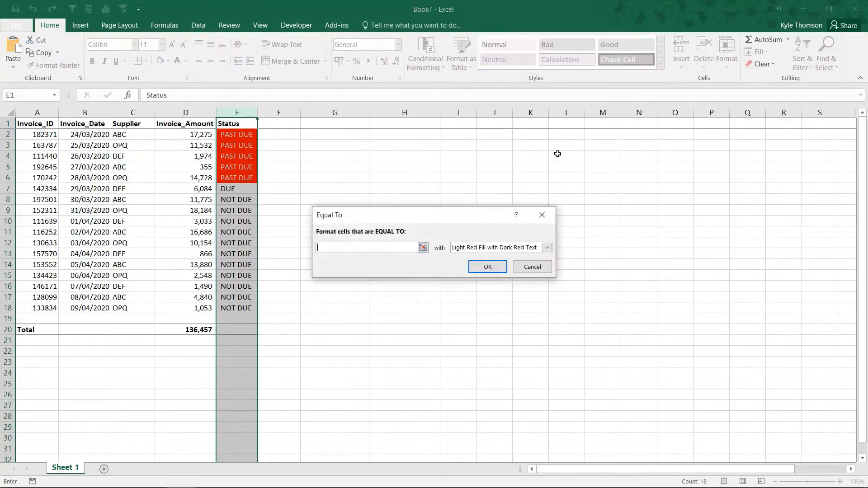
type("DUE")
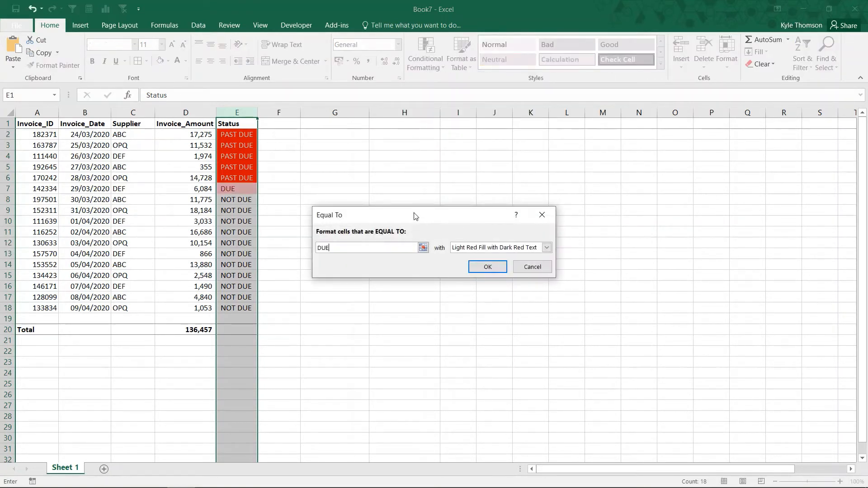
Give the DUE rule a custom format with an orange fill and white font, and apply it.
left_click(491, 248)
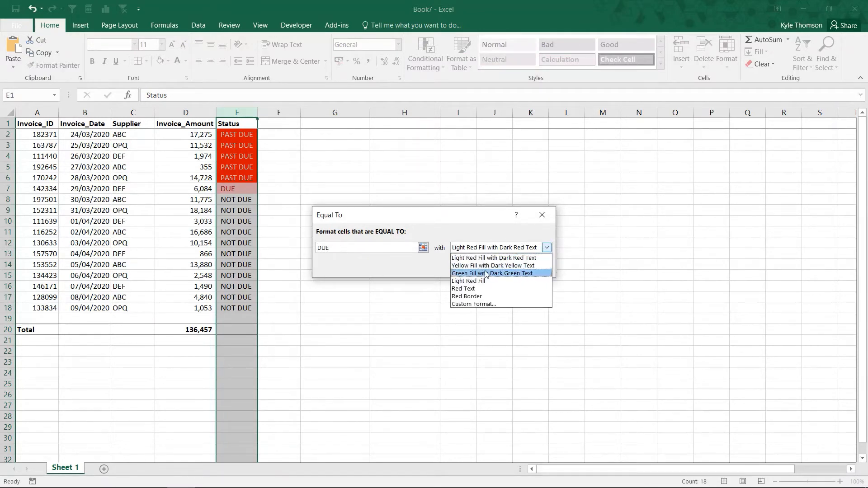
left_click(441, 265)
left_click(492, 248)
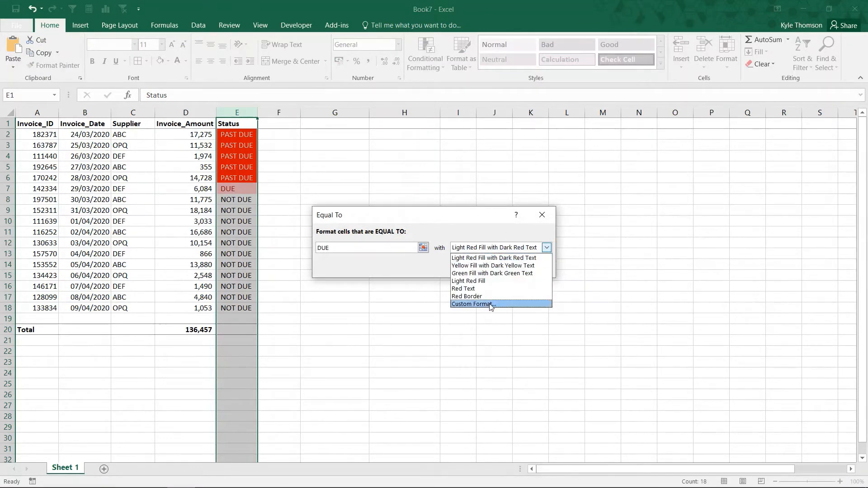
left_click(490, 304)
left_click(417, 104)
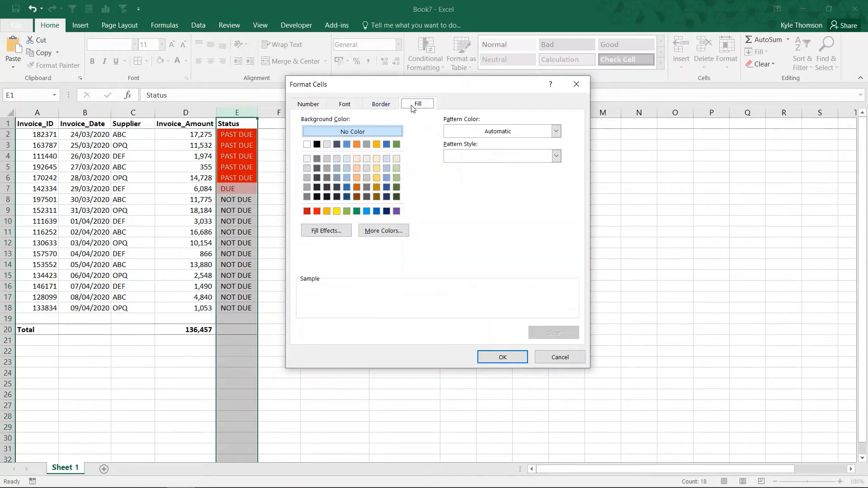
left_click(327, 211)
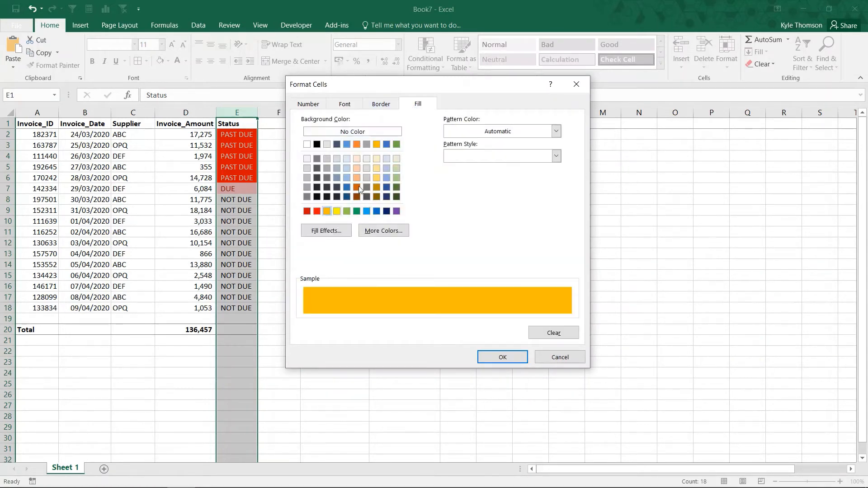
left_click(344, 104)
left_click(495, 202)
left_click(433, 241)
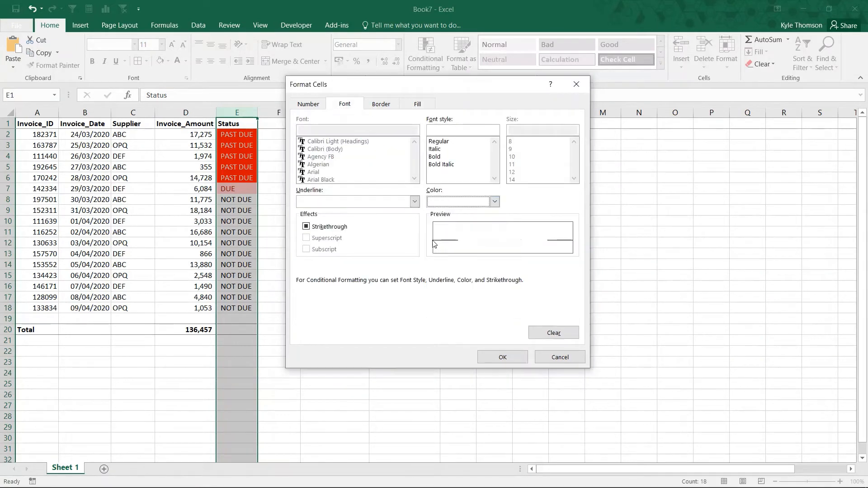
left_click(503, 358)
left_click(489, 270)
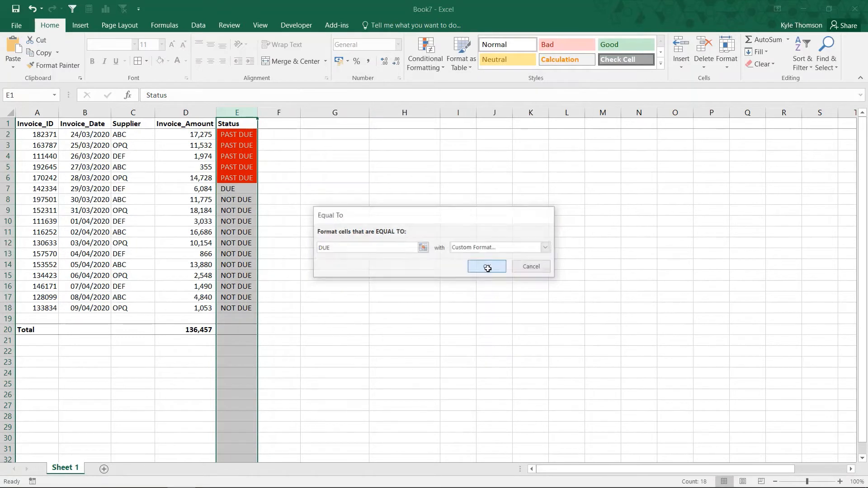
Create a third Equal To conditional formatting rule on the whole Status column that matches the text "Not due".
left_click(427, 58)
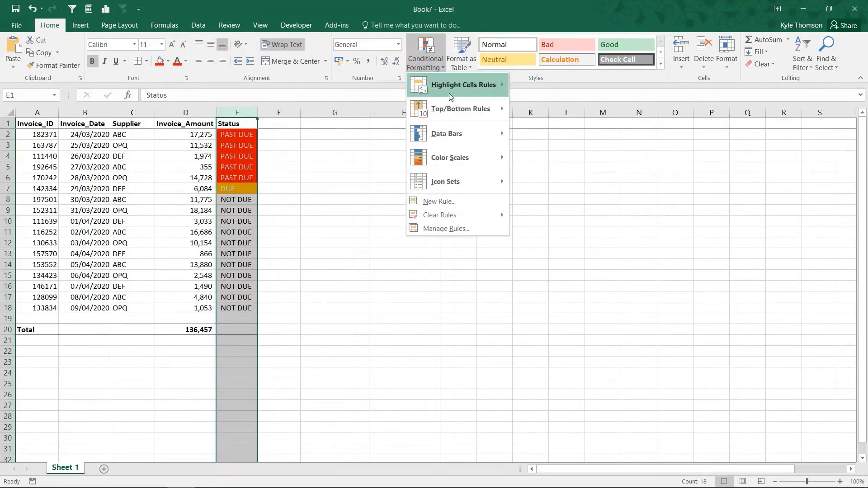
mouse_move(461, 85)
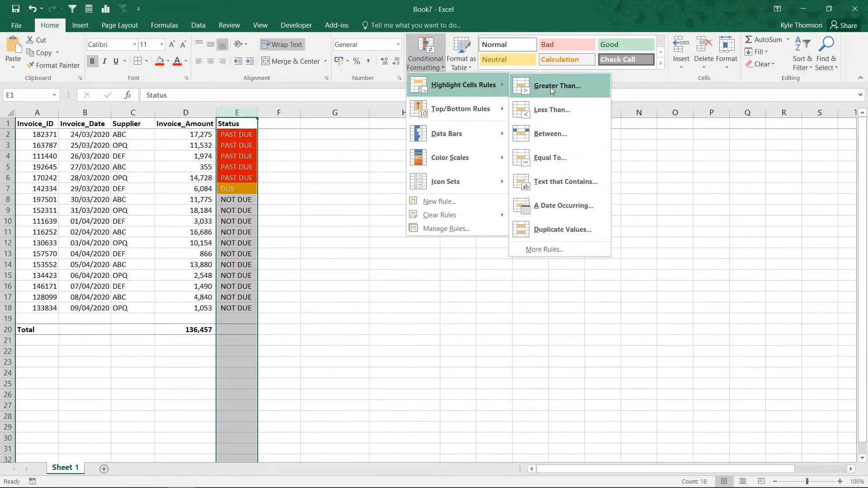
left_click(556, 161)
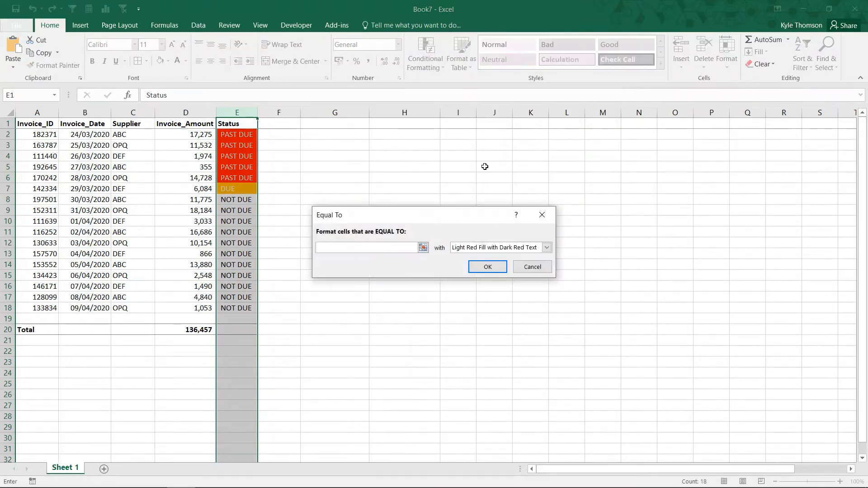
type("Not due")
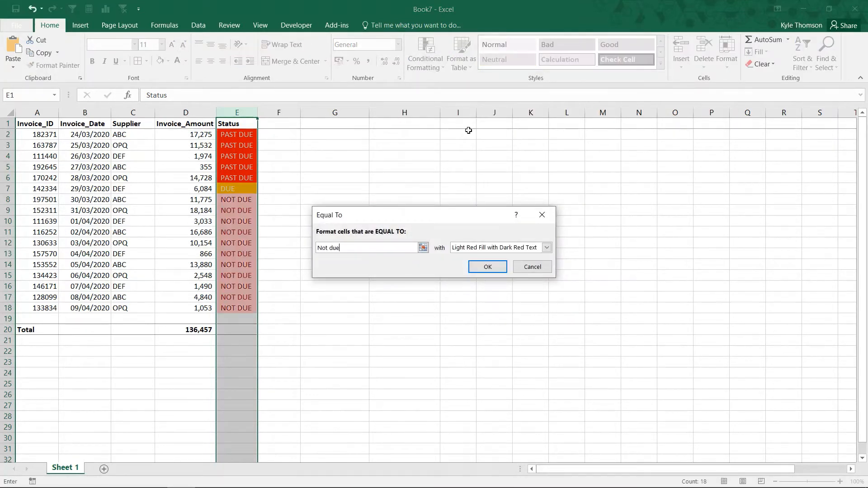
Give the not due rule a custom format with a green fill and white font, and apply it.
left_click(468, 249)
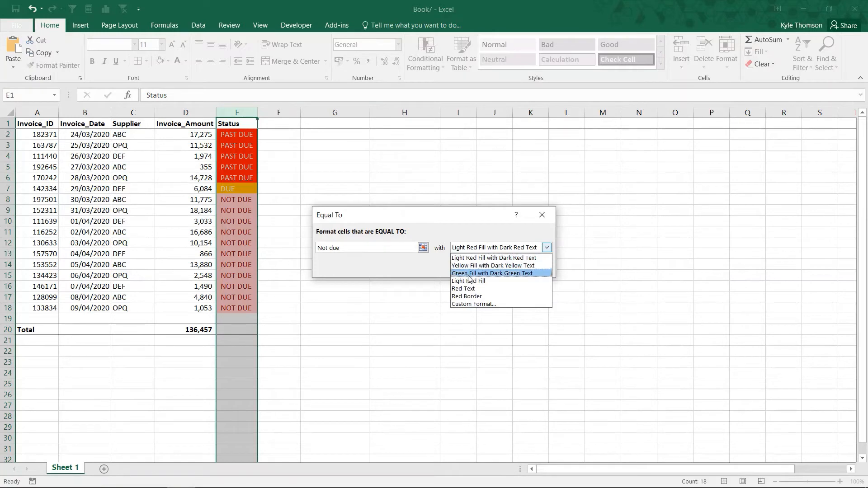
left_click(448, 275)
left_click(466, 250)
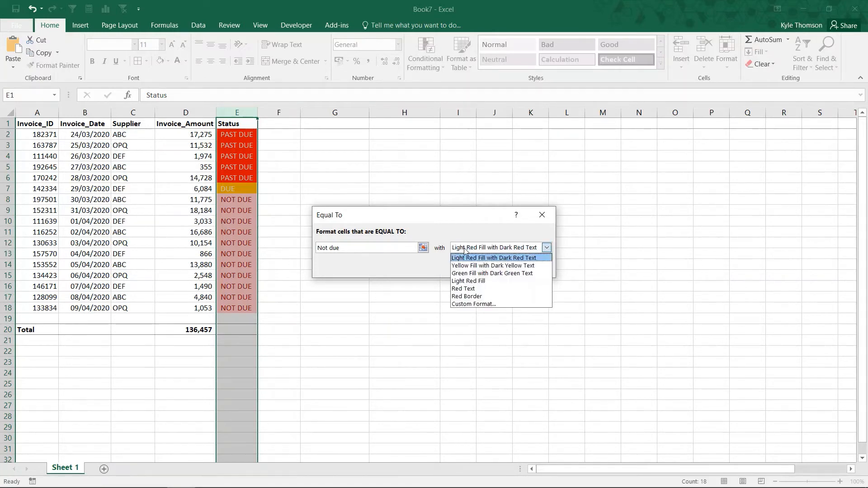
left_click(476, 304)
left_click(431, 107)
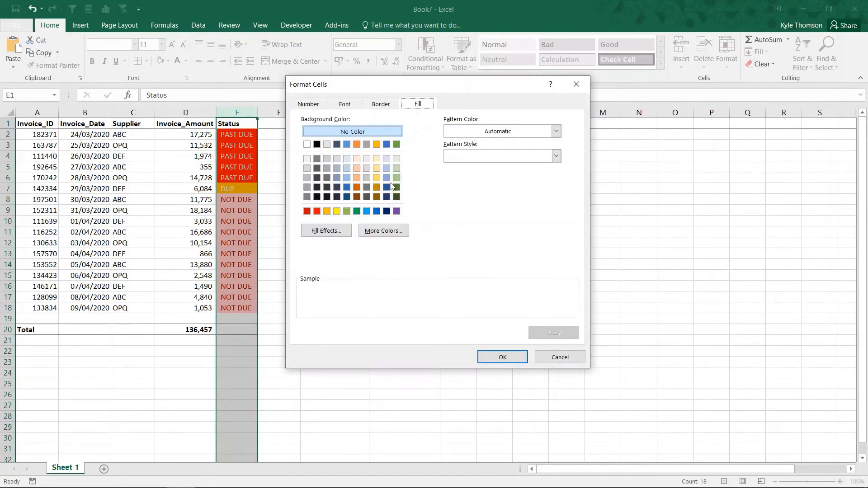
left_click(355, 212)
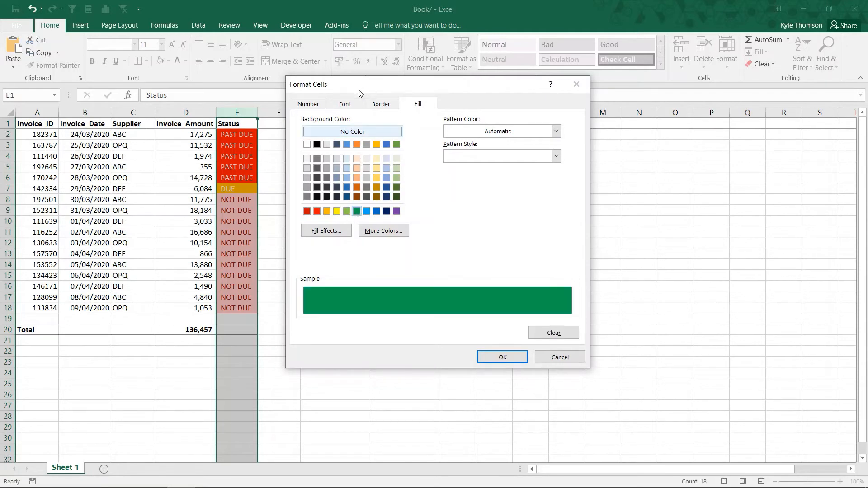
left_click(345, 105)
left_click(494, 202)
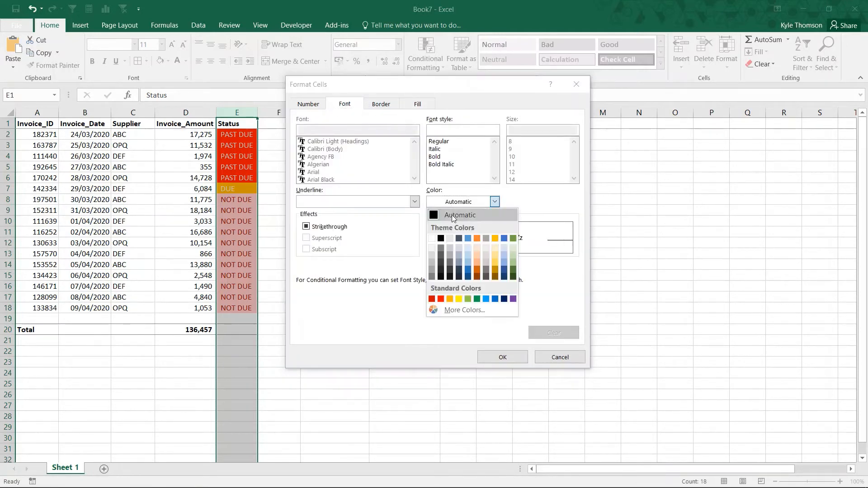
left_click(434, 238)
left_click(503, 357)
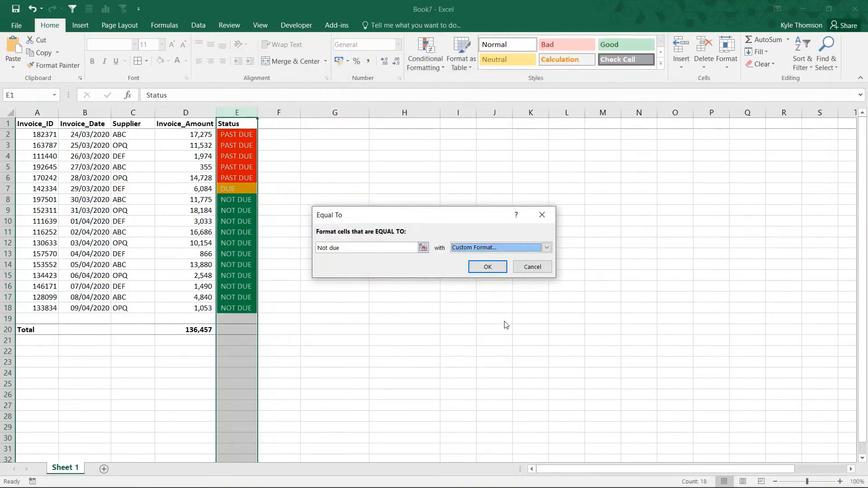
left_click(490, 267)
left_click(336, 226)
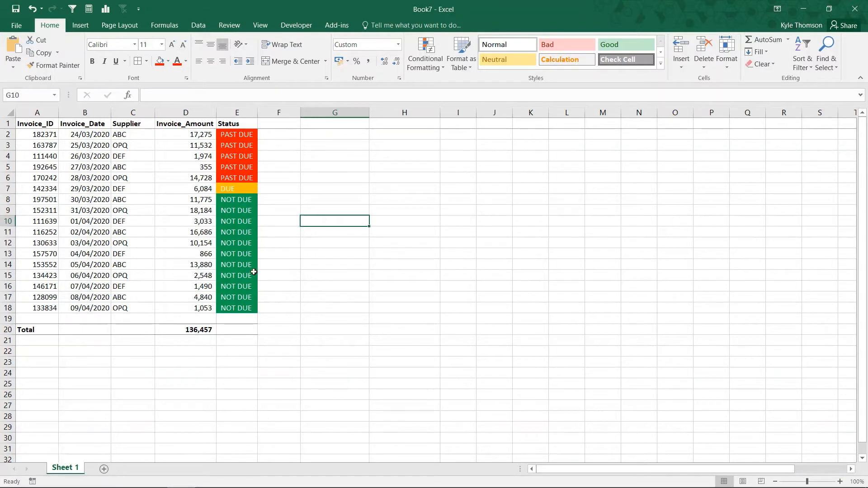
Test the status rules by entering Past due in cell E12.
left_click(228, 242)
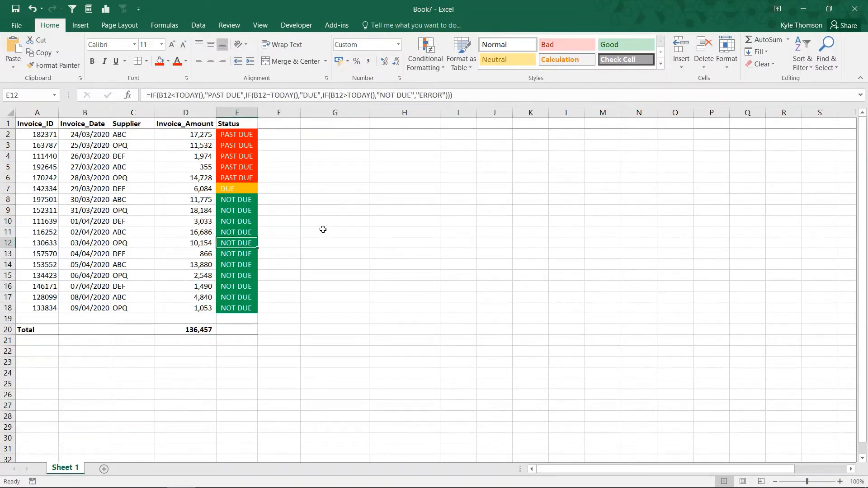
type("Pat du")
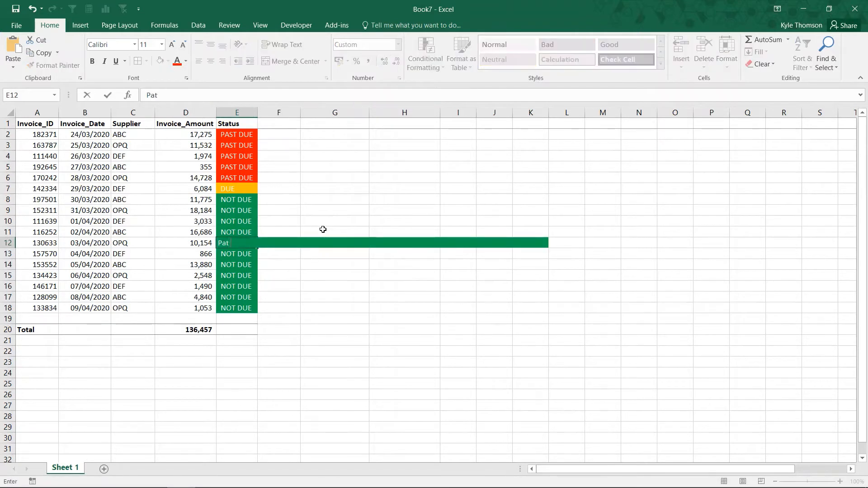
key("BackSpace")
key("BackSpace")
key("BackSpace")
key("BackSpace")
type("st due")
key("ctrl+Return")
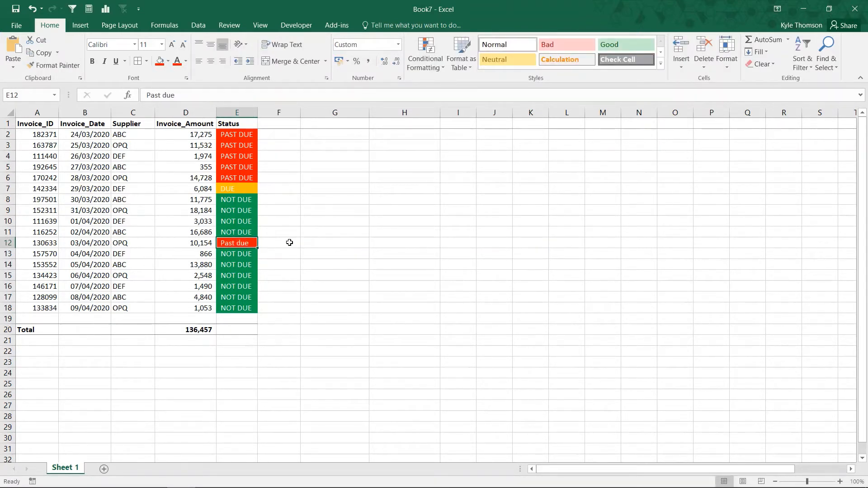
Test the rules with Due in cell E12, and restore that cell's status formula by filling down from E11.
key("F2")
type("Due")
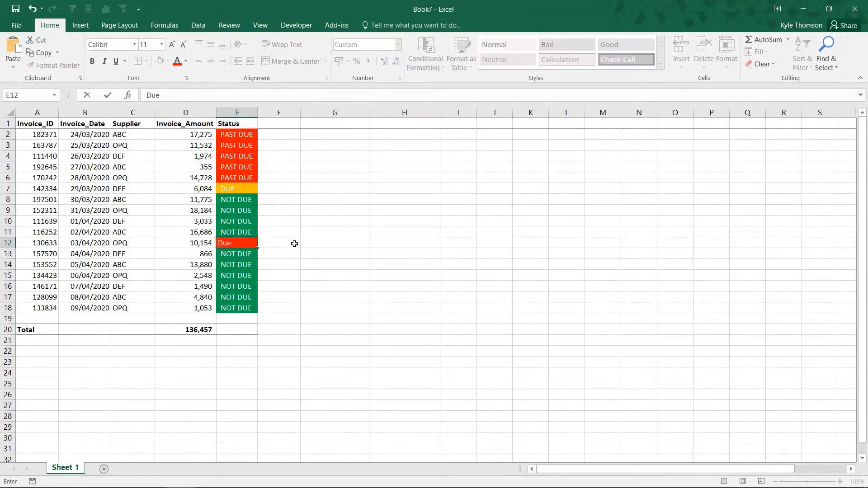
key("ctrl+Return")
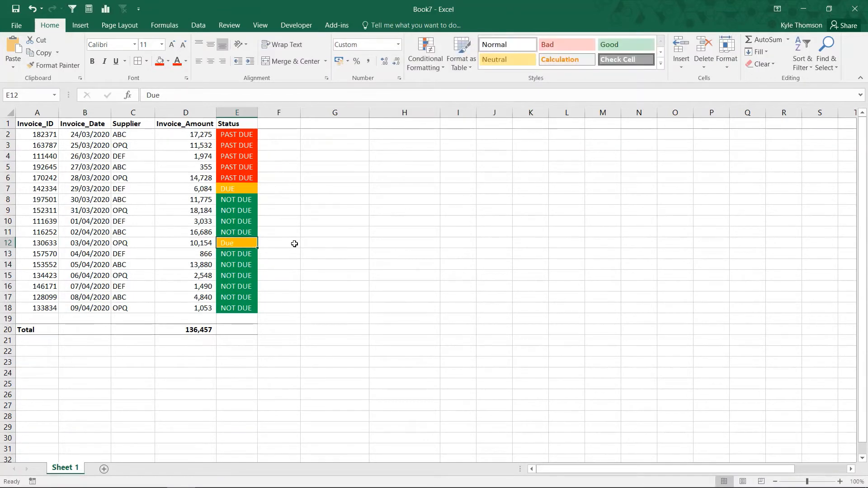
left_click(243, 237)
left_click_drag(257, 237, 265, 253)
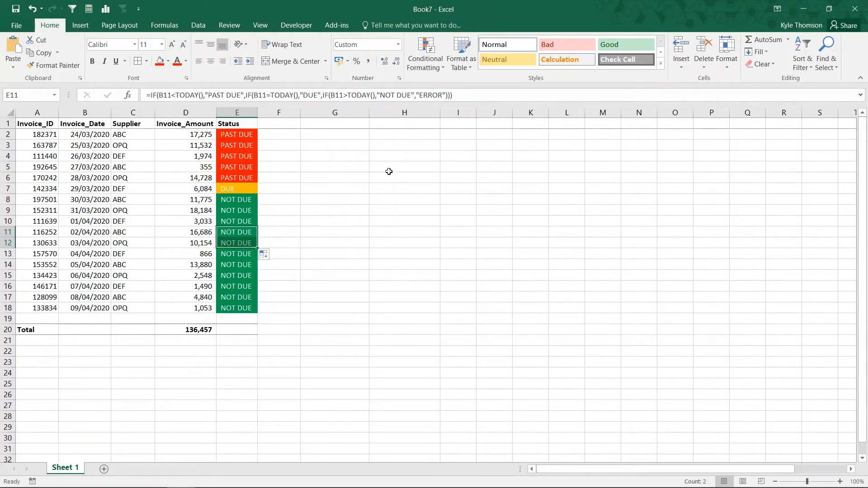
left_click(382, 190)
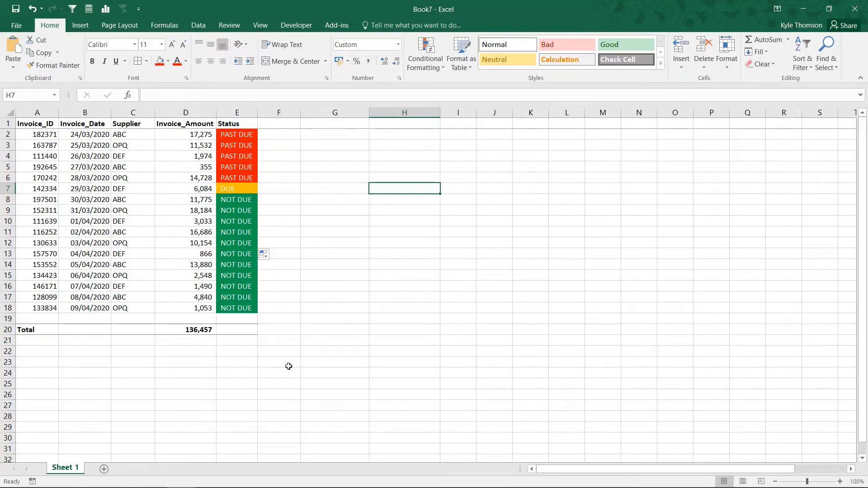
Add a new worksheet and enter the labels "Name:" in cell B2 and "Age:" in cell B3.
left_click(104, 469)
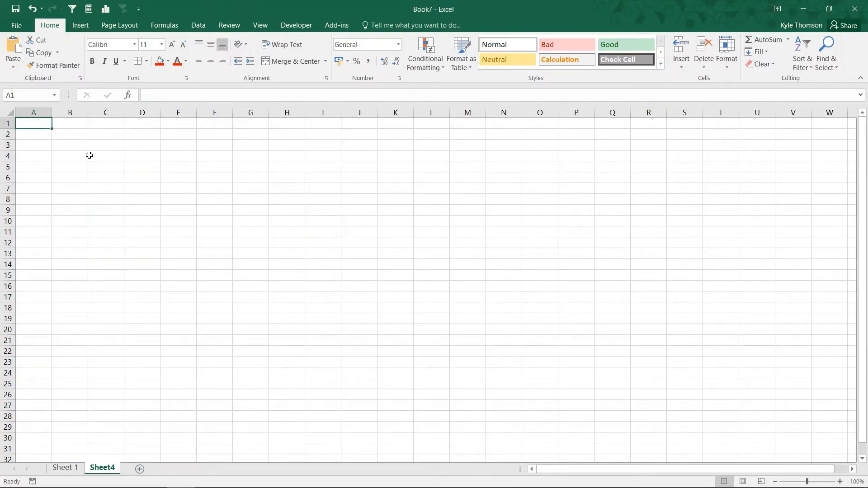
left_click(68, 137)
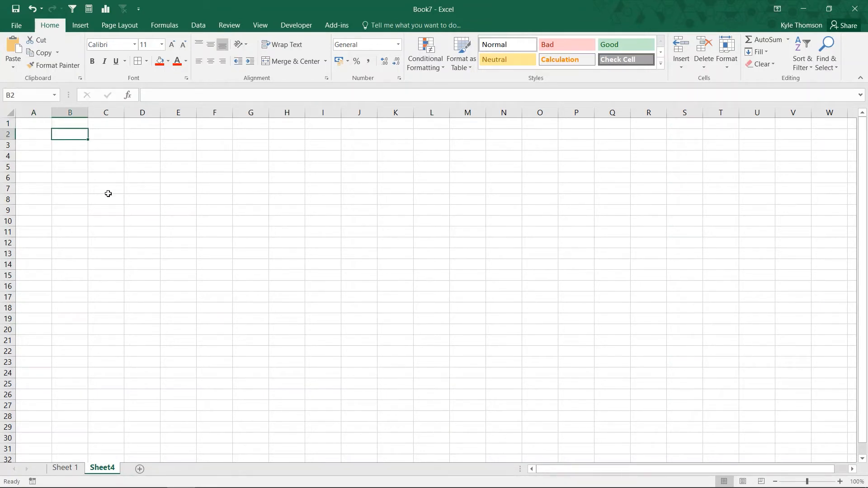
type("Name:")
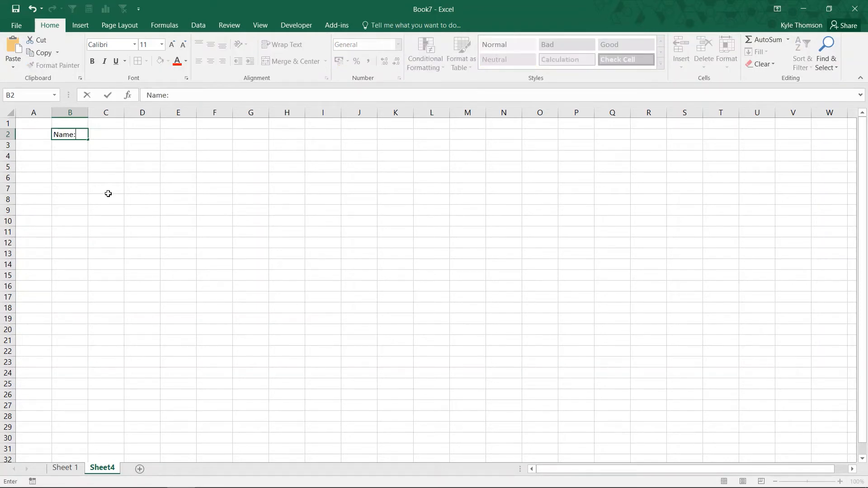
key("Return")
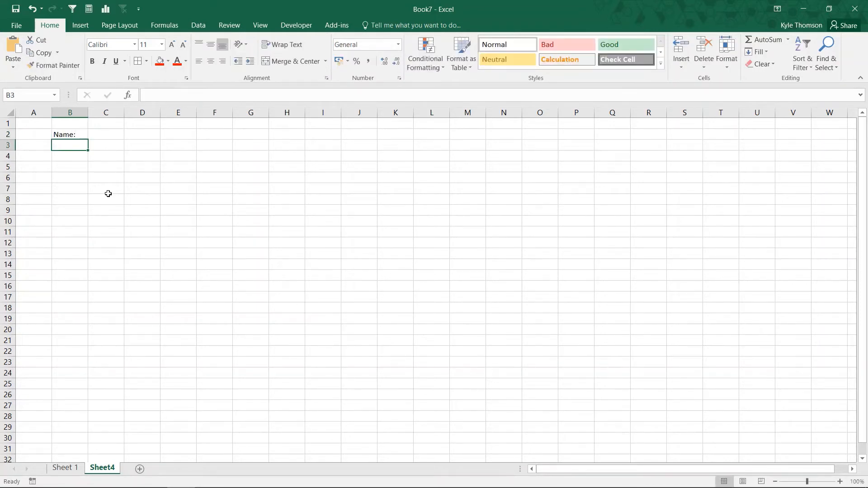
type("A")
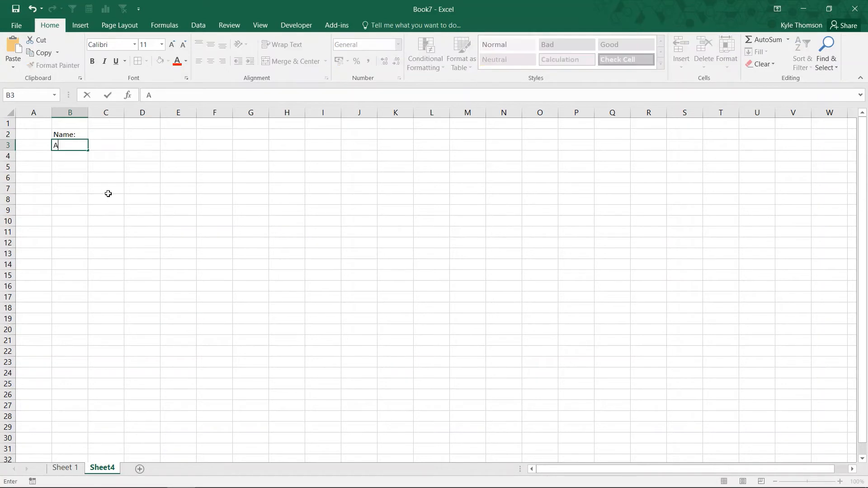
type("ge:")
key("Right")
key("Up")
key("Left")
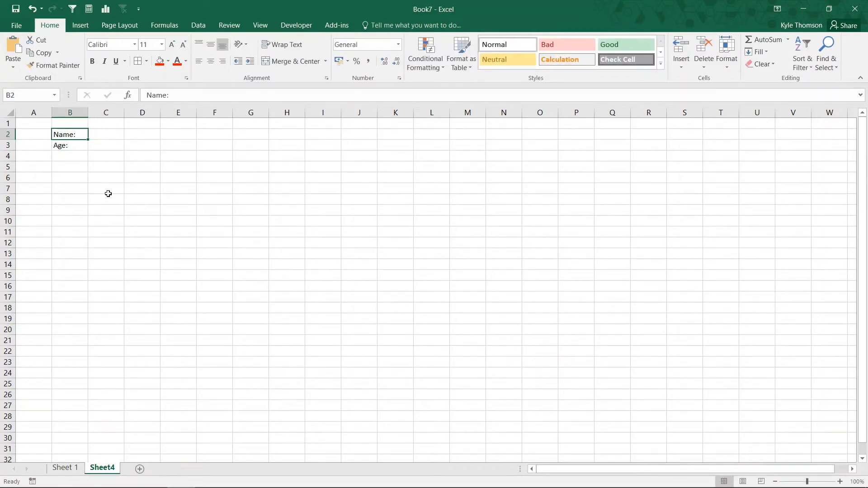
Widen columns B and C, and make the Name: and Age: labels bold.
left_click(96, 137)
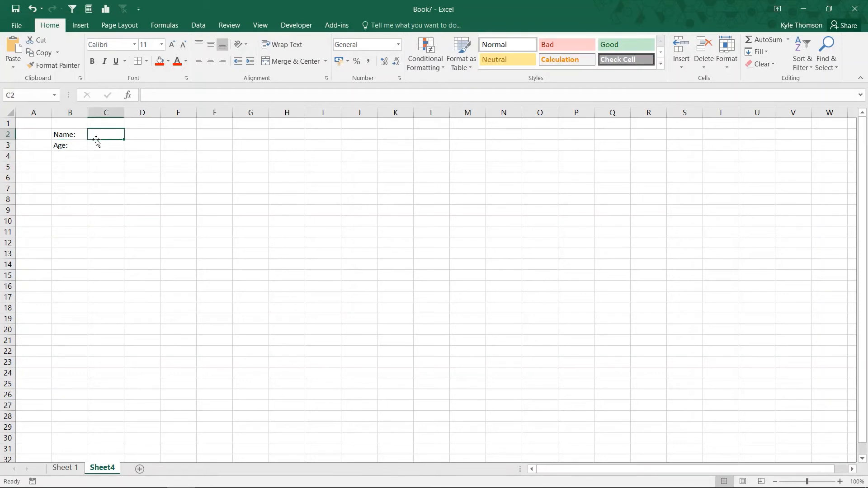
left_click_drag(88, 113, 204, 112)
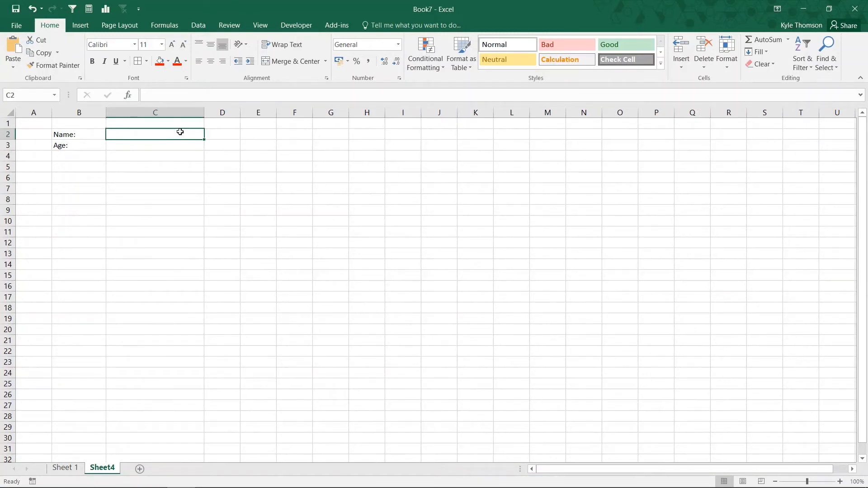
left_click(71, 133)
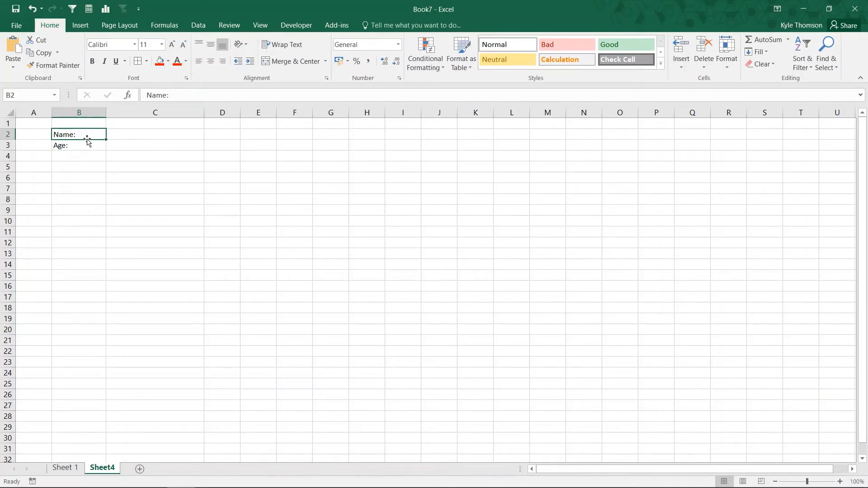
left_click_drag(83, 139, 81, 147)
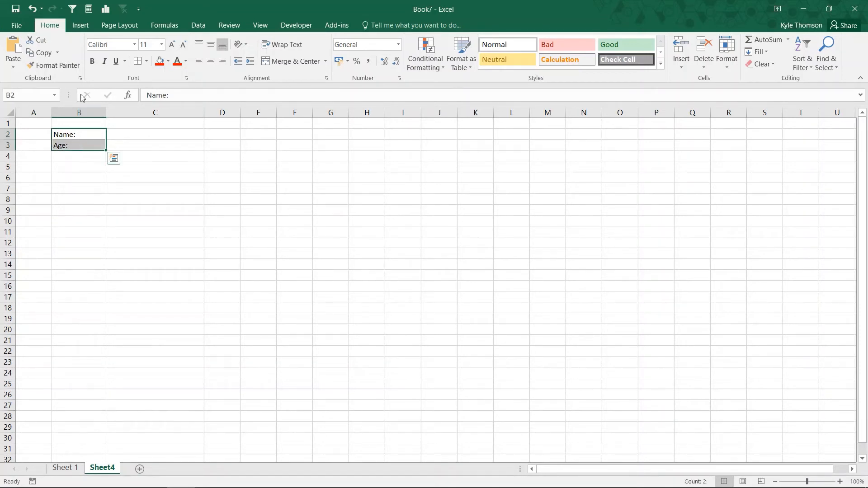
left_click(92, 62)
left_click(147, 135)
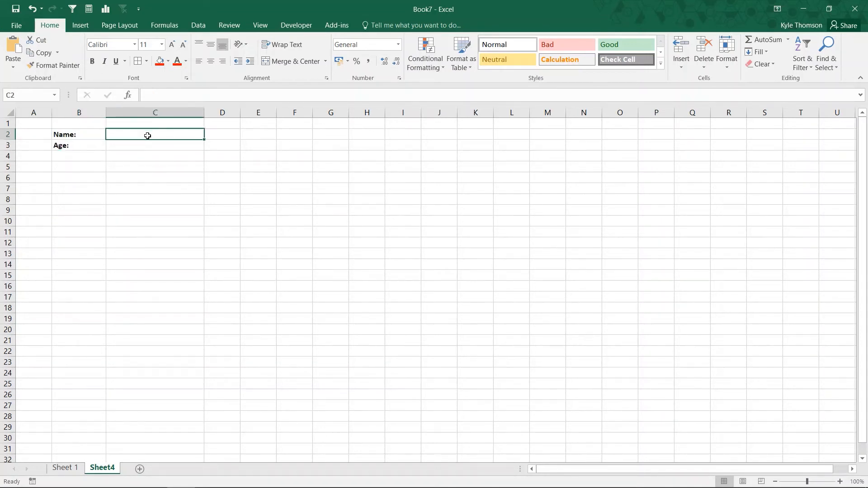
Start a conditional formatting rule for the Name: label in cell B2 that uses a formula to determine which cells to format.
left_click(94, 134)
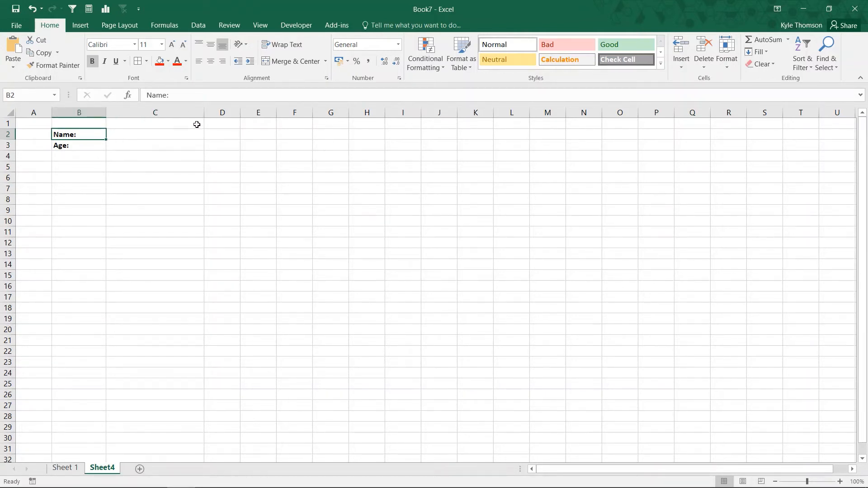
left_click(431, 64)
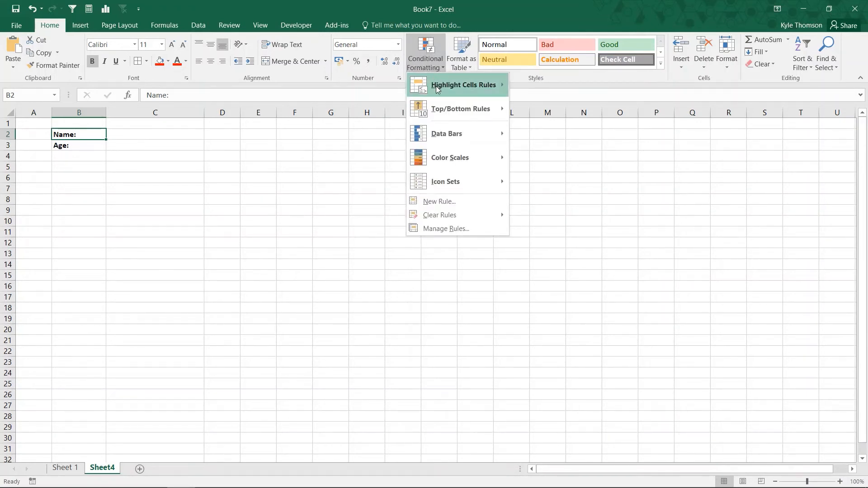
left_click(446, 205)
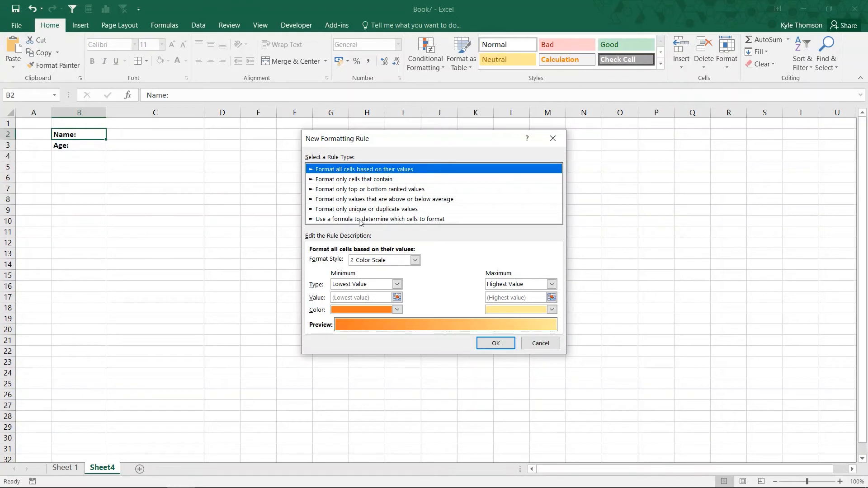
left_click(352, 220)
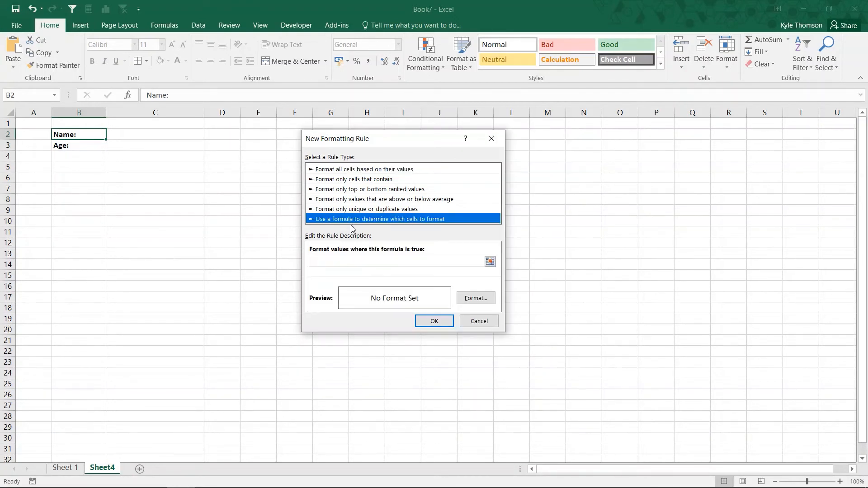
left_click(368, 263)
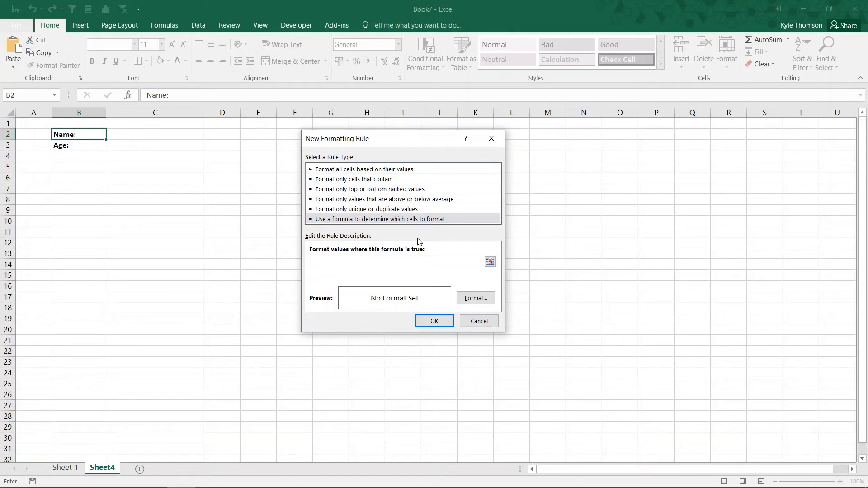
type("=")
left_click(142, 133)
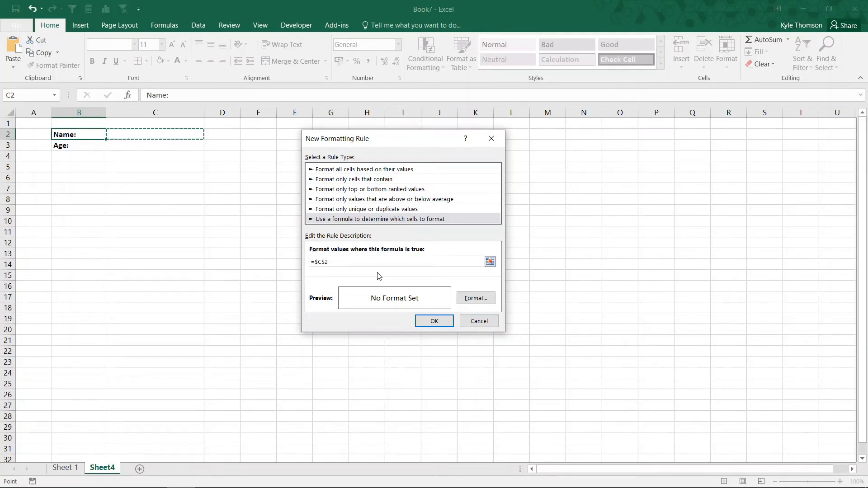
key("BackSpace")
key("BackSpace")
key("BackSpace")
key("BackSpace")
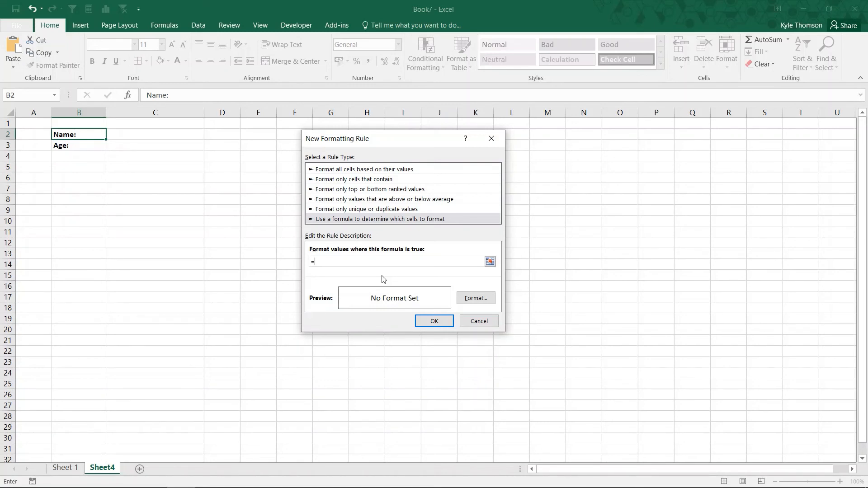
Enter =NOT(ISBLANK($C$2)) as the rule's formula.
type("NOT(ISBLANK(")
left_click(137, 135)
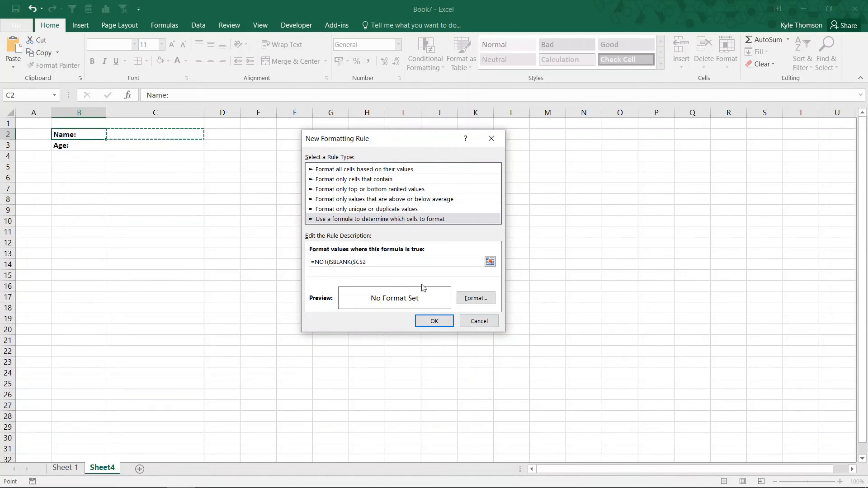
type(")")
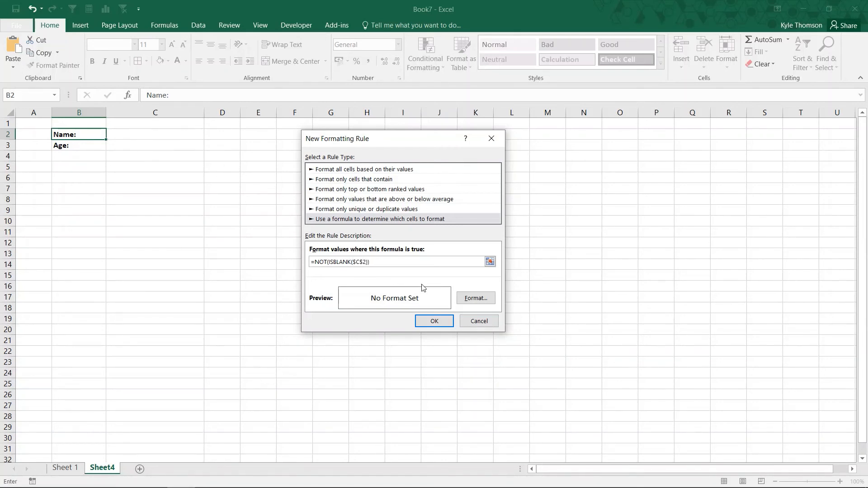
Give the rule a green font colour from the standard colours and apply it to the Name: label.
left_click(475, 299)
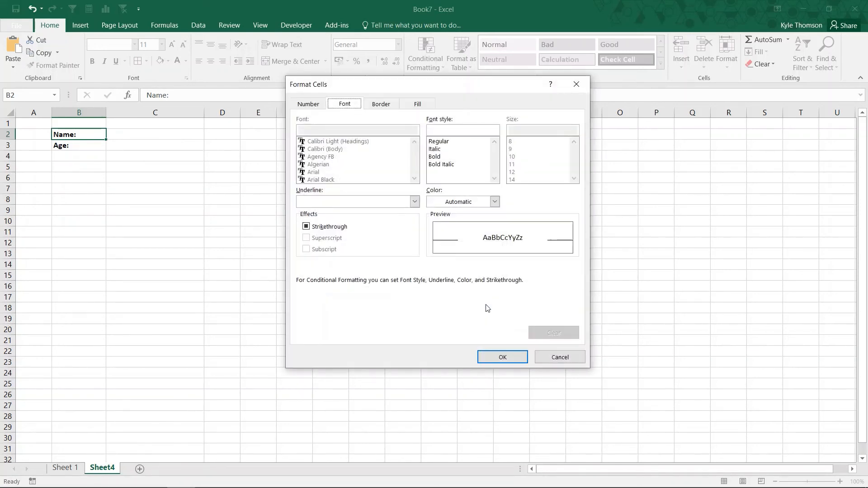
left_click(454, 206)
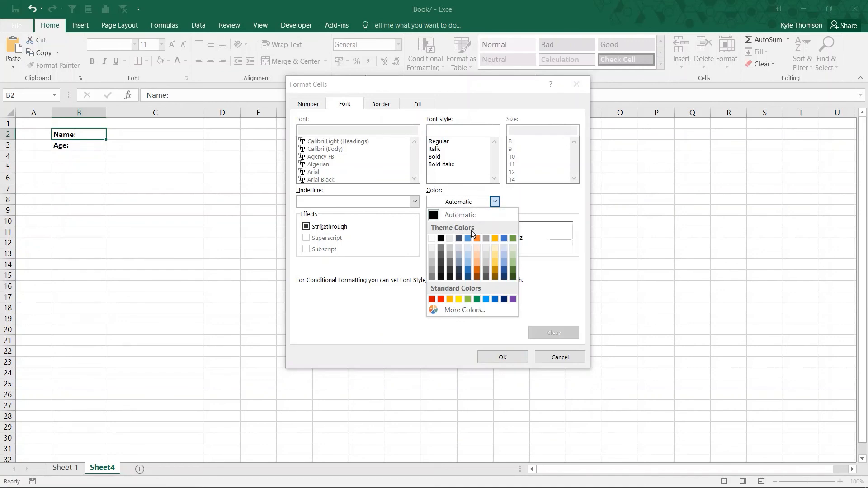
left_click(477, 299)
left_click(503, 357)
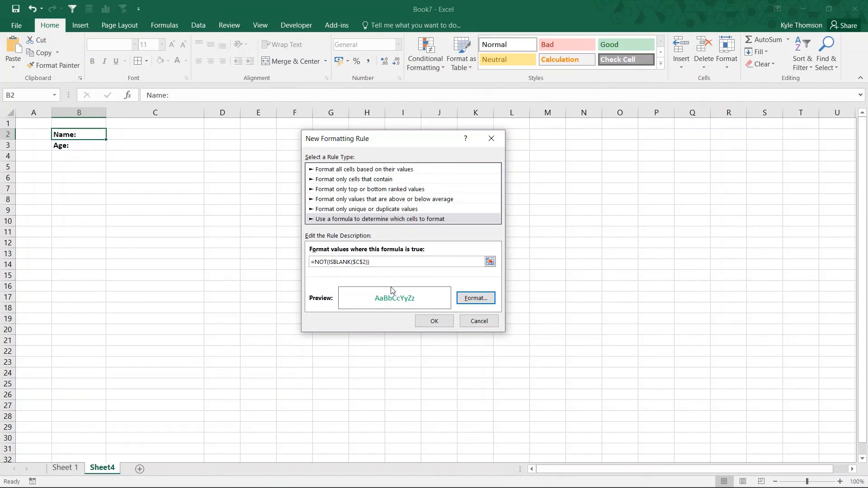
left_click_drag(316, 262, 370, 262)
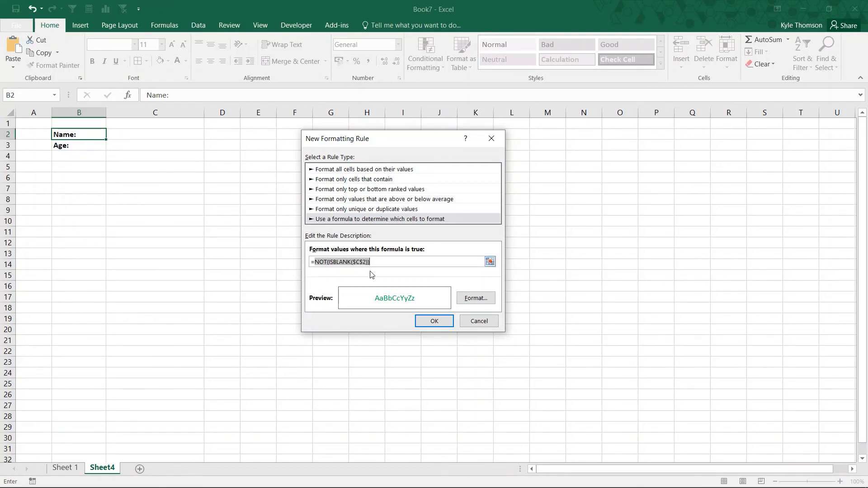
left_click(433, 321)
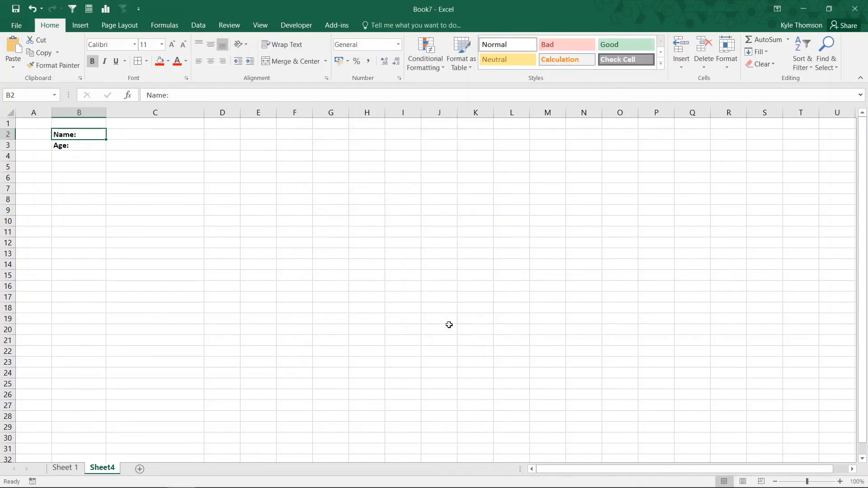
Test the rule by entering a first name in cell C2, and check the Name: label's formatting.
left_click(127, 132)
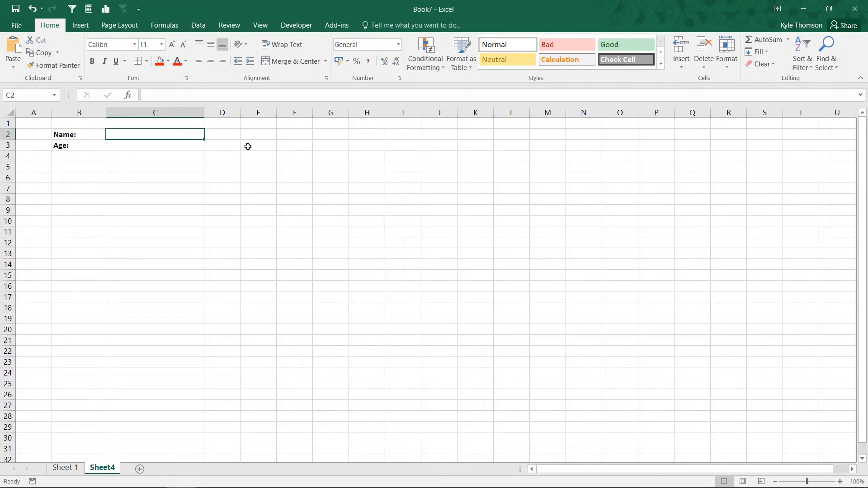
type("Kyle")
key("ctrl+Return")
left_click(91, 134)
left_click(124, 145)
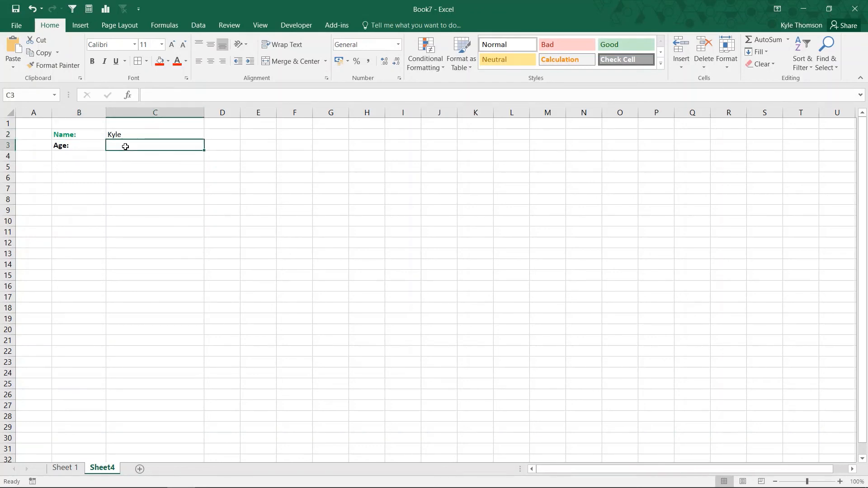
left_click(90, 135)
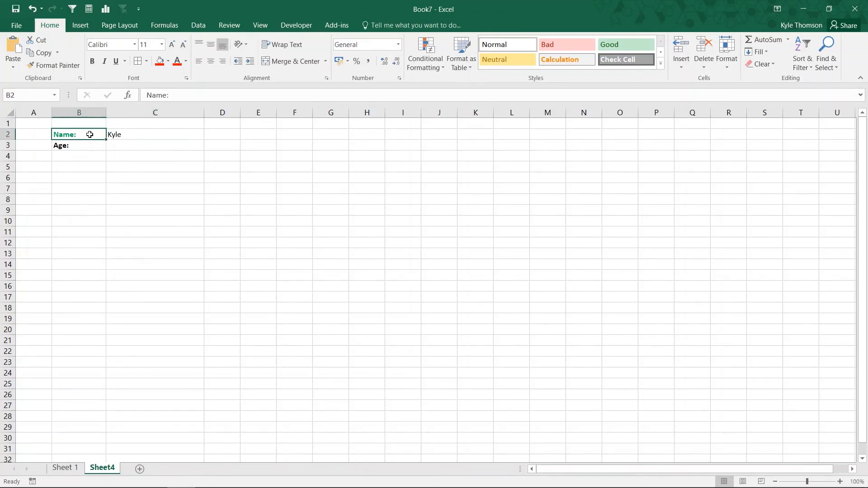
left_click(120, 135)
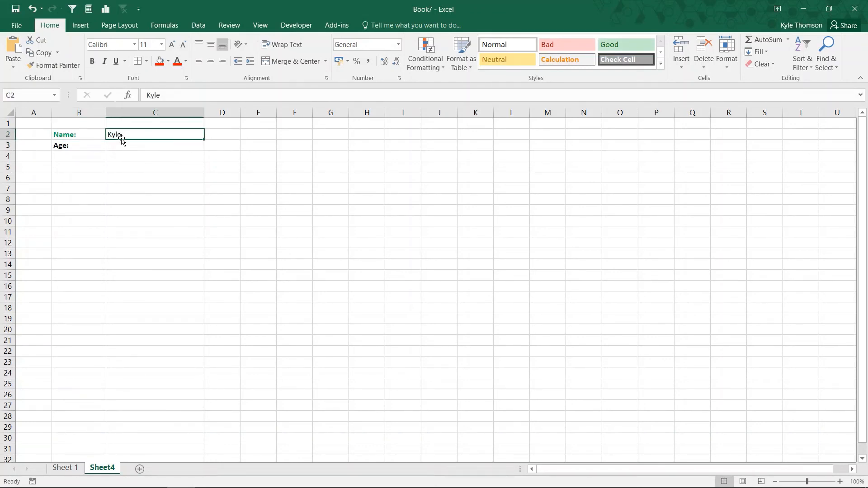
left_click(133, 147)
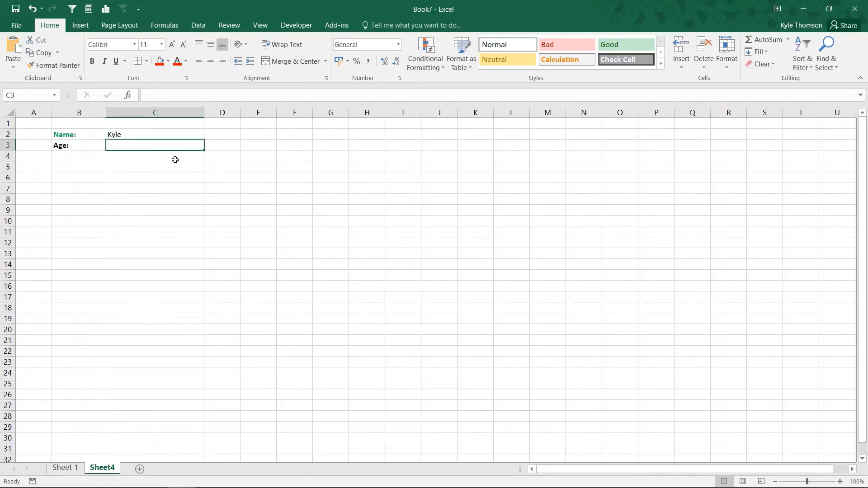